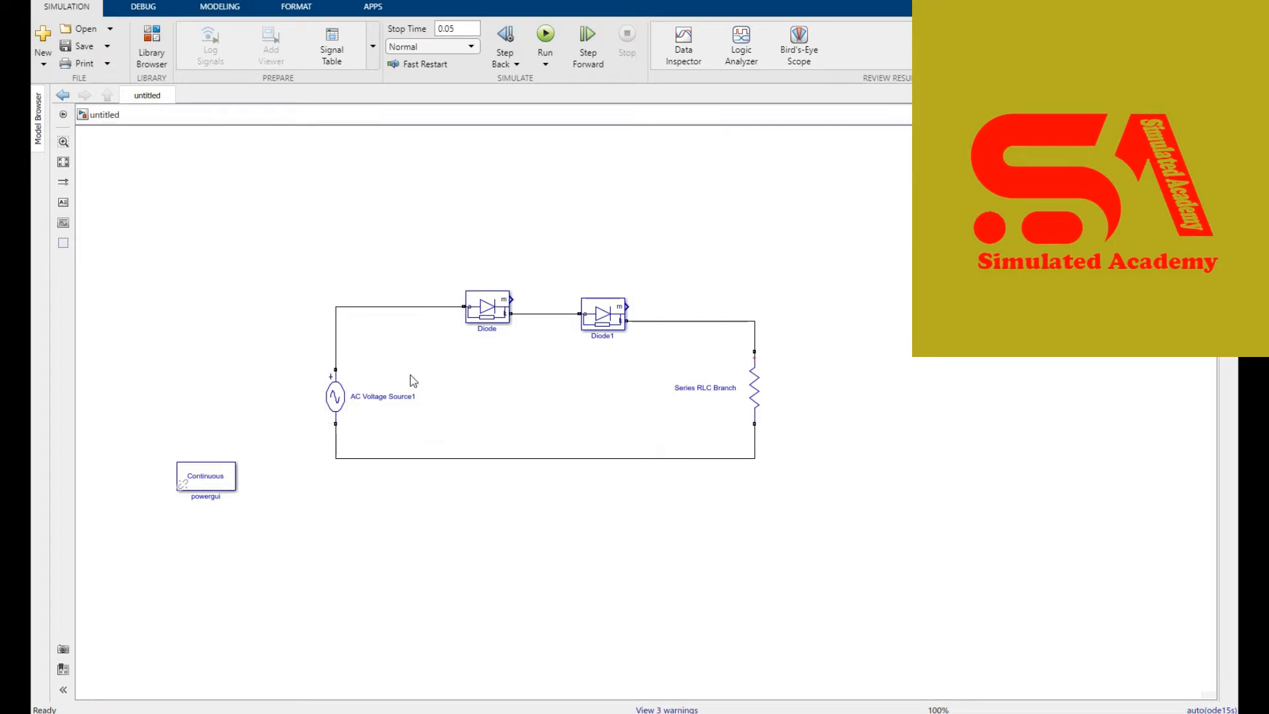
# Review the block parameters of the AC voltage source, the load resistor and both series diodes
pyautogui.click(586, 329)
pyautogui.click(735, 412)
pyautogui.doubleClick(335, 399)
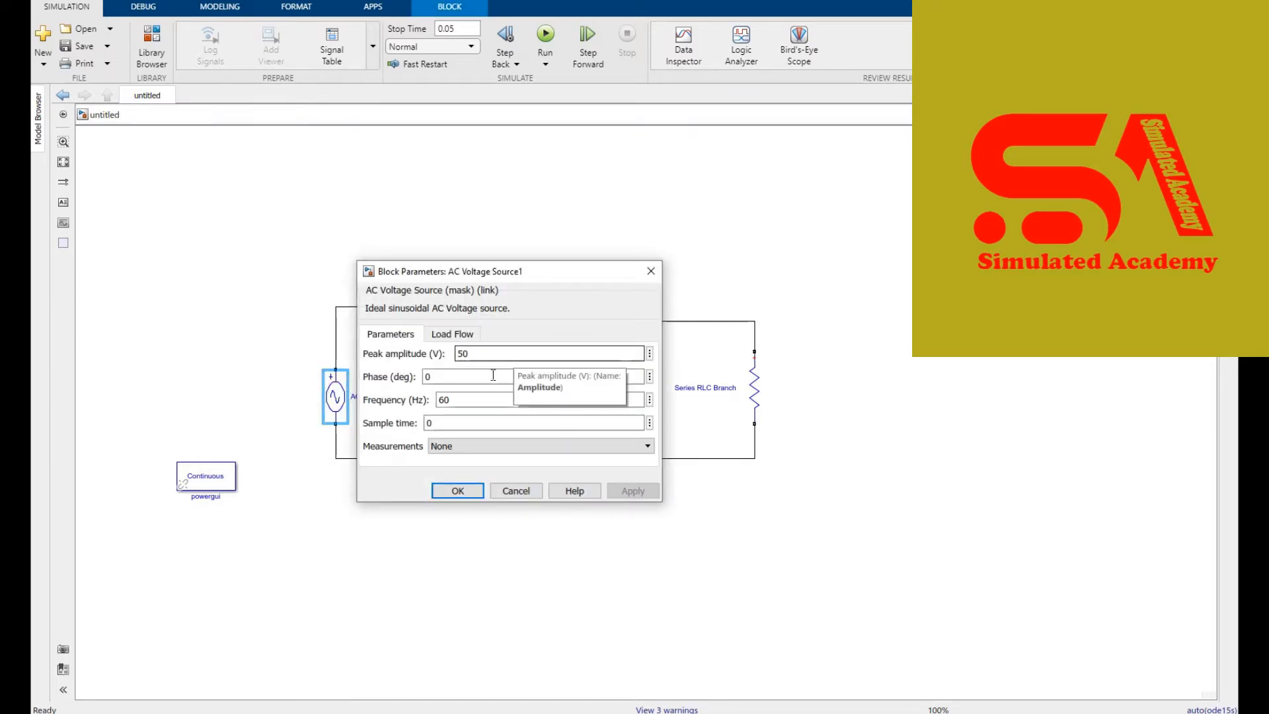
pyautogui.click(458, 491)
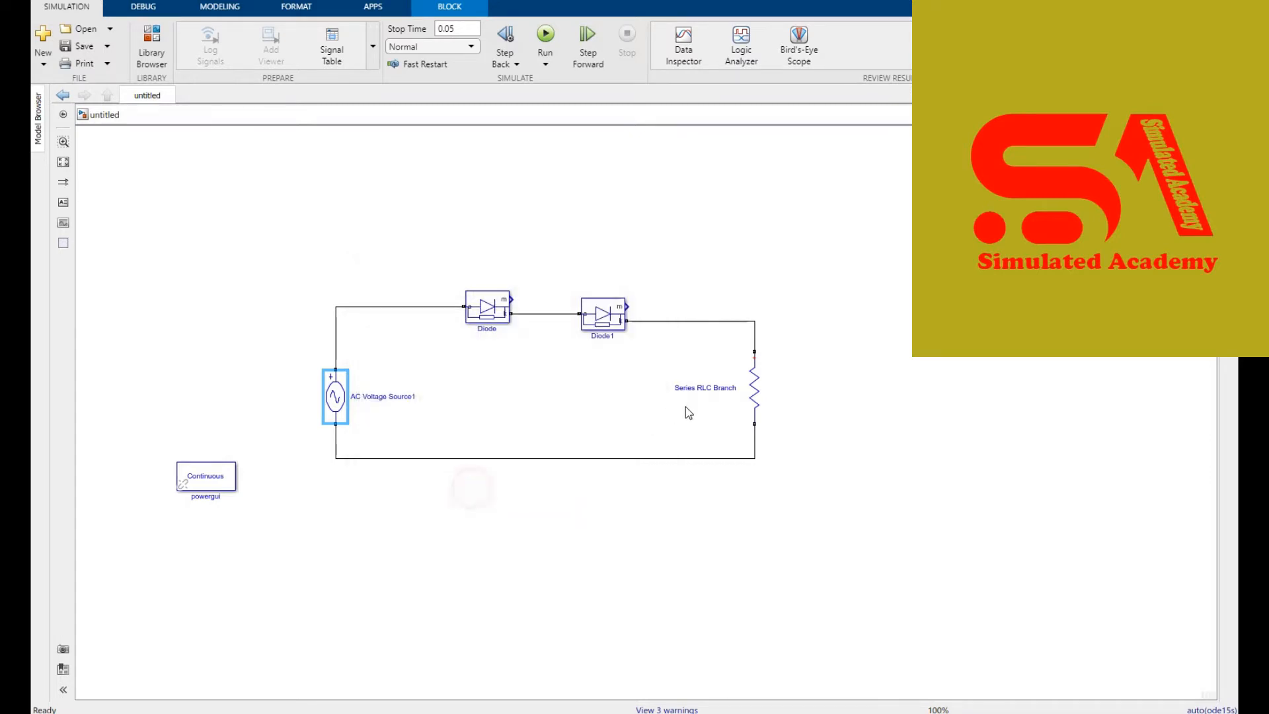
pyautogui.doubleClick(754, 393)
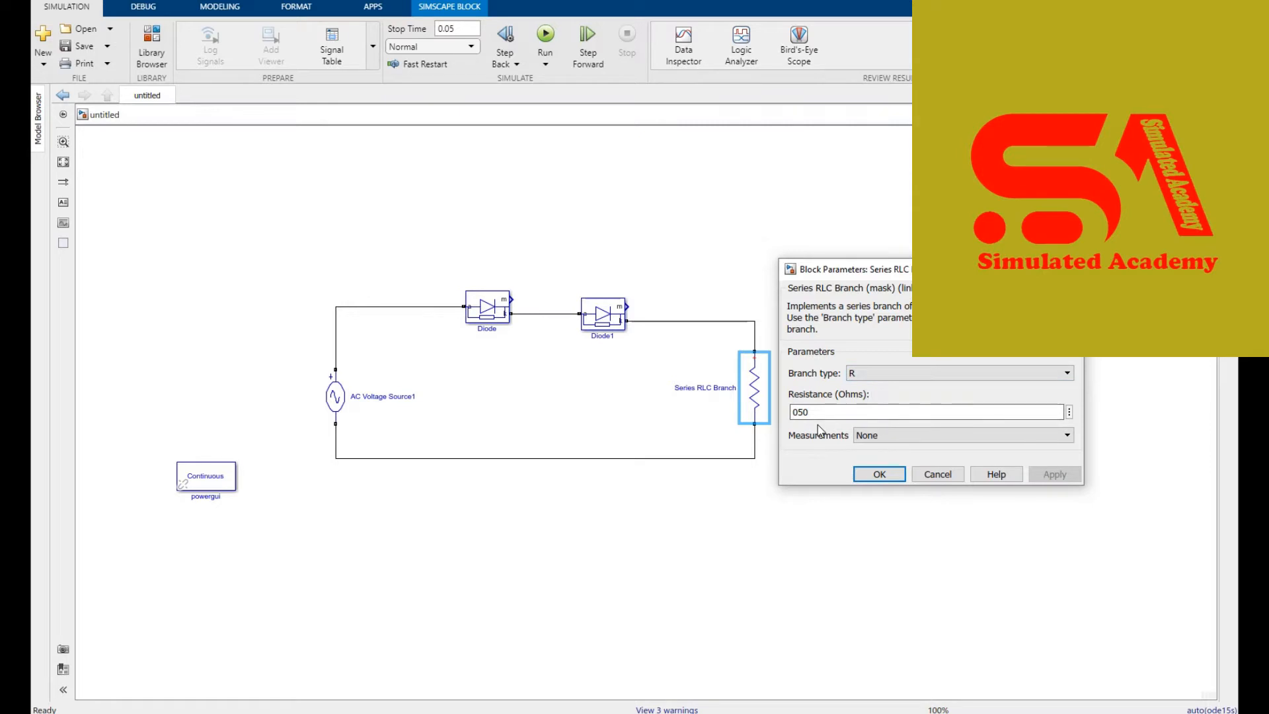
pyautogui.click(876, 474)
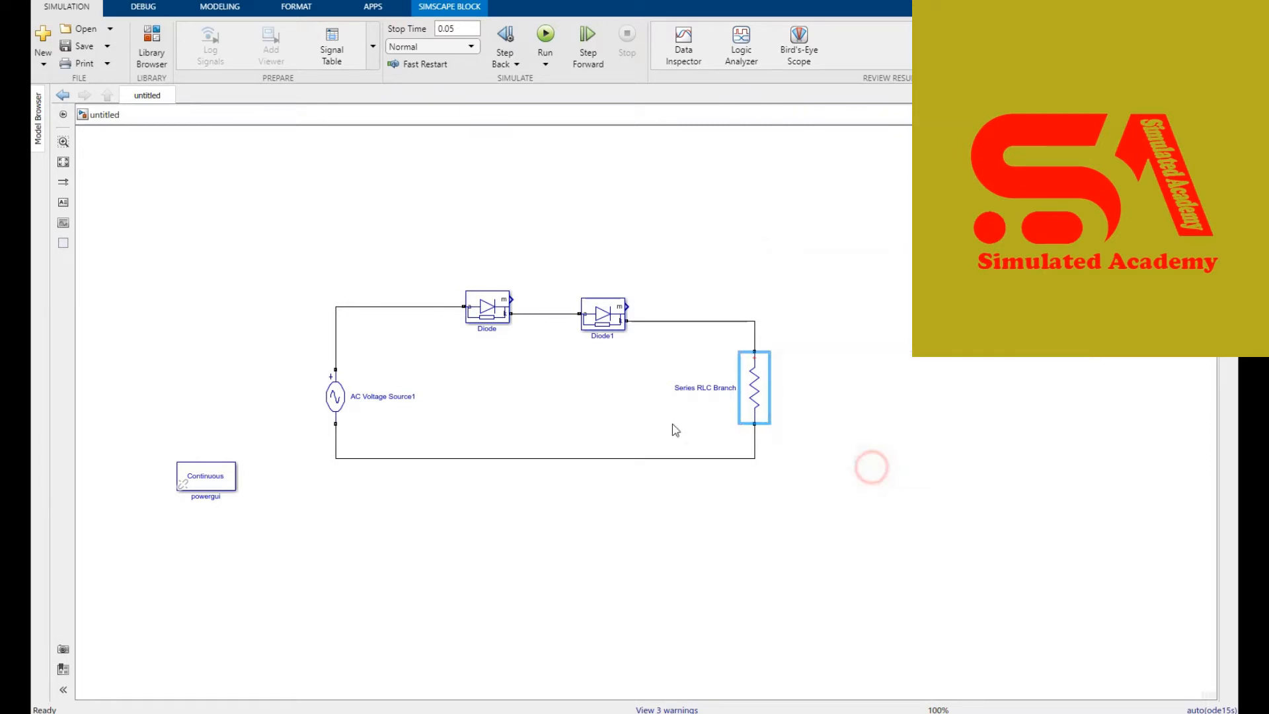
pyautogui.doubleClick(601, 326)
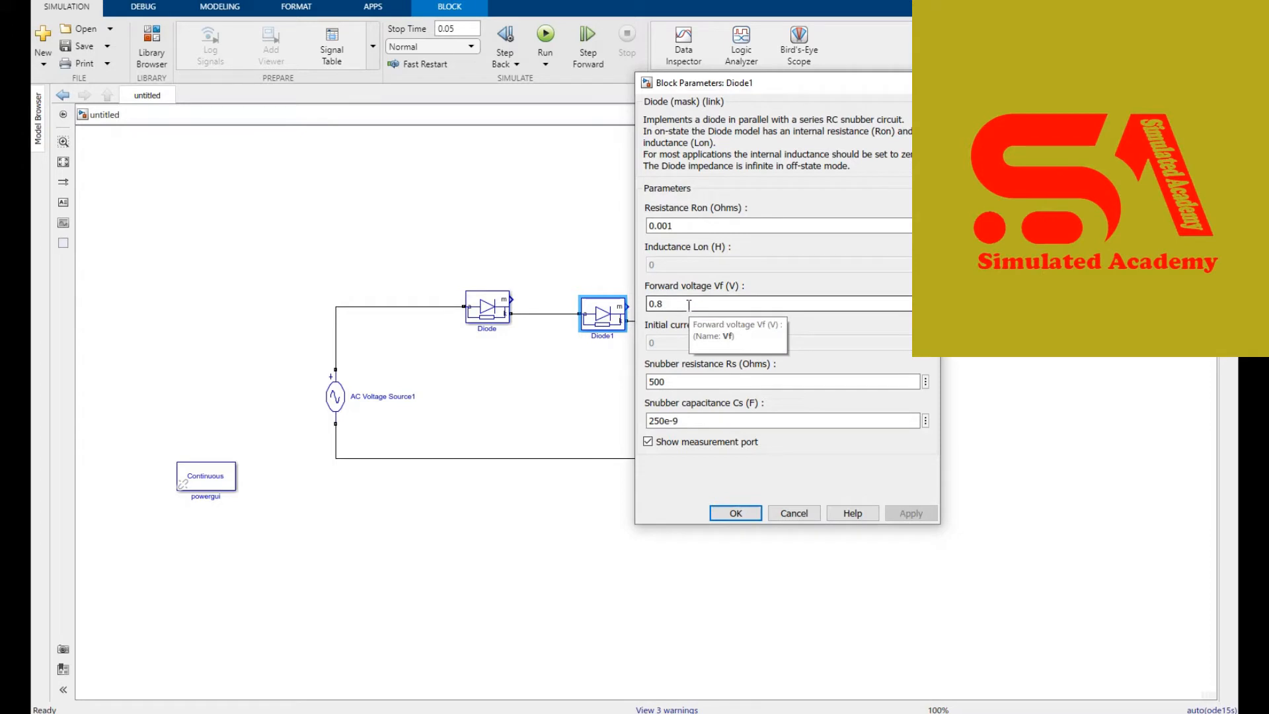
pyautogui.click(737, 515)
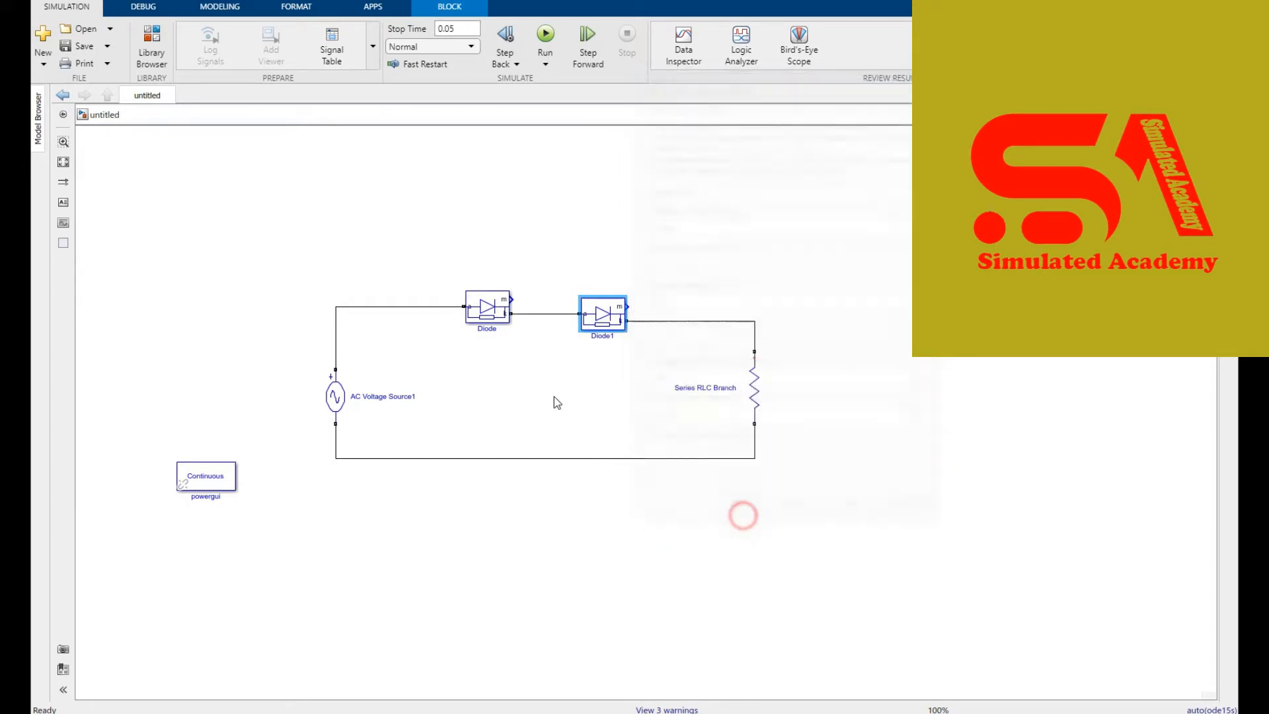
pyautogui.click(491, 316)
pyautogui.doubleClick(491, 317)
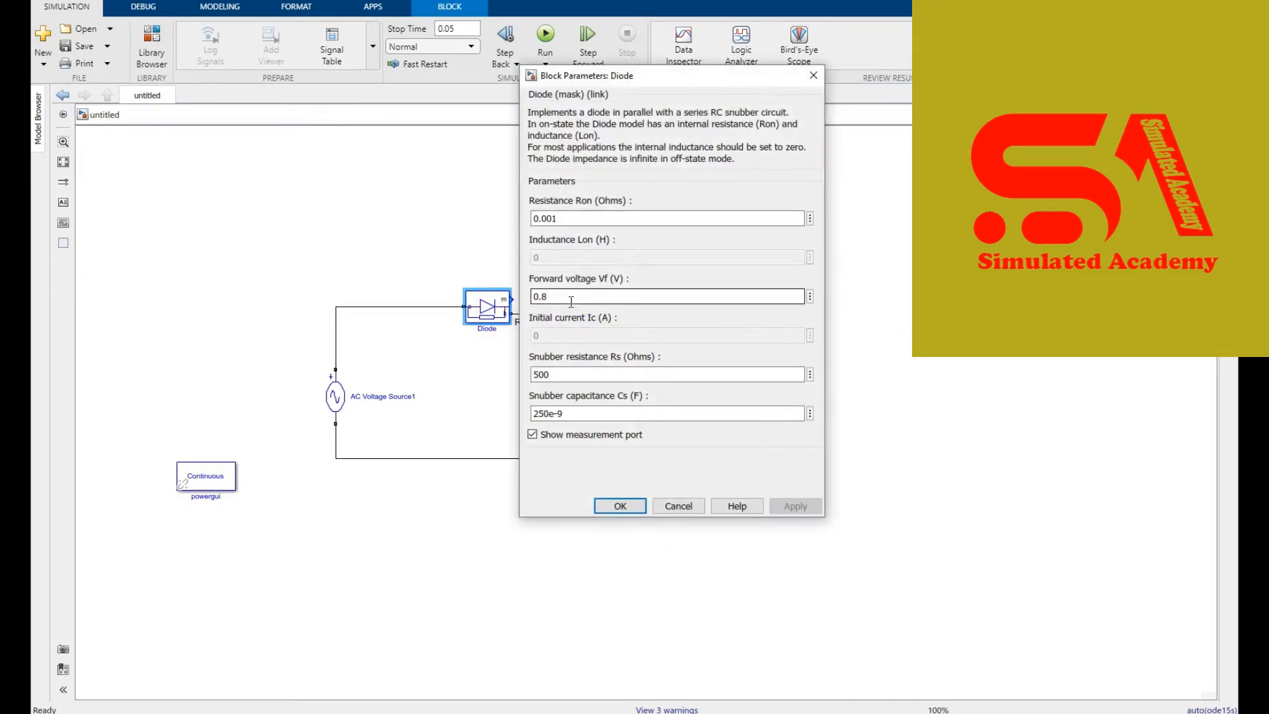
pyautogui.click(621, 508)
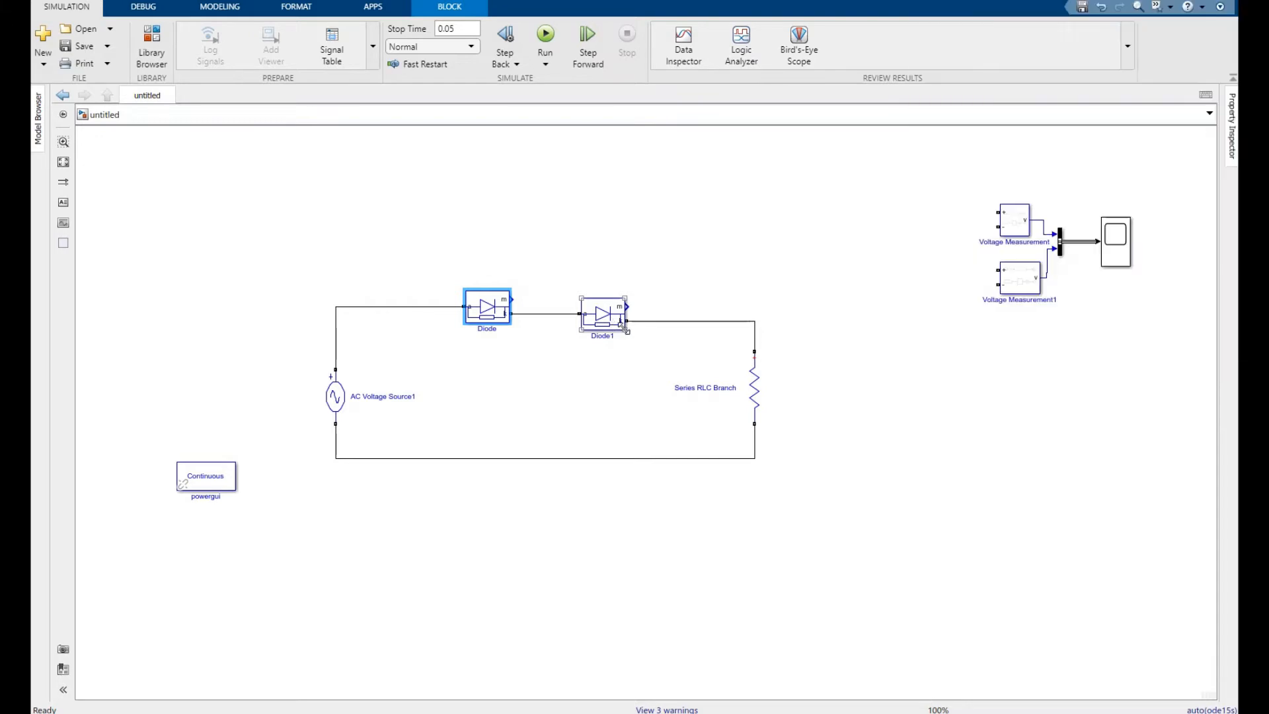
# Place the Voltage Measurement1 block beside the load resistor and wire its two inputs across the resistor
pyautogui.moveTo(1016, 279); pyautogui.dragTo(756, 323)
pyautogui.click(908, 481)
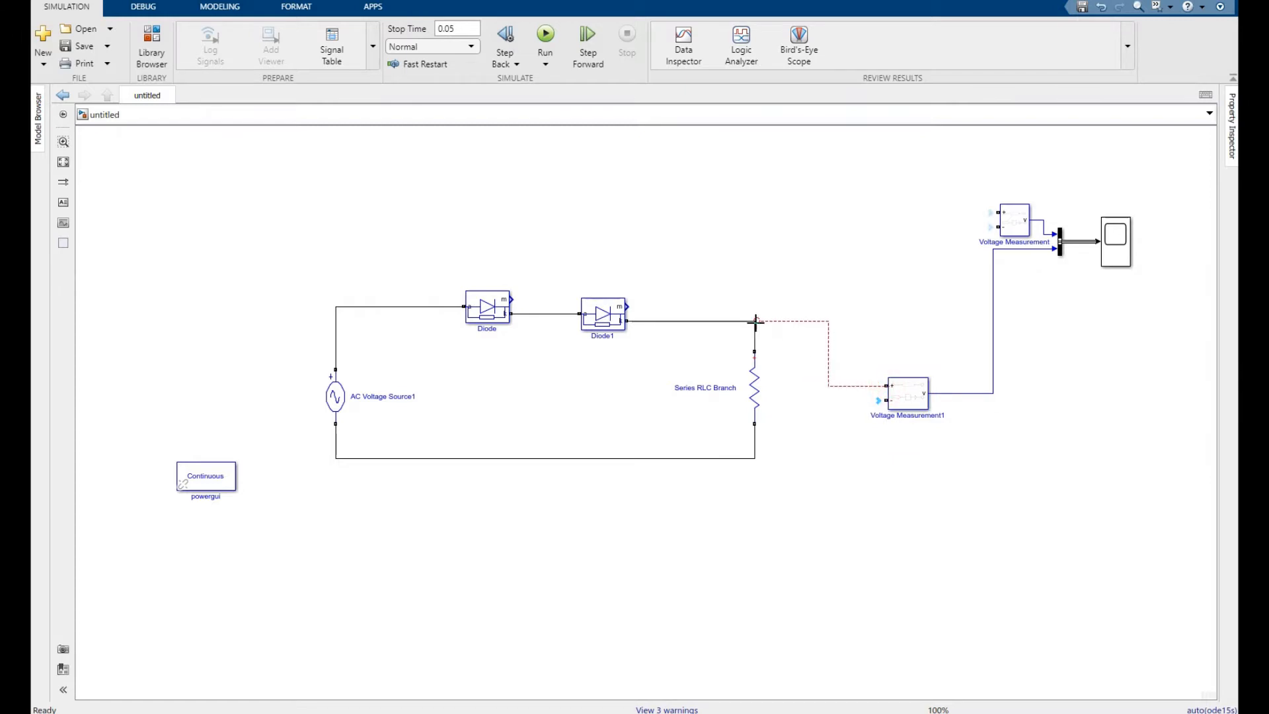
pyautogui.moveTo(886, 400); pyautogui.dragTo(757, 444)
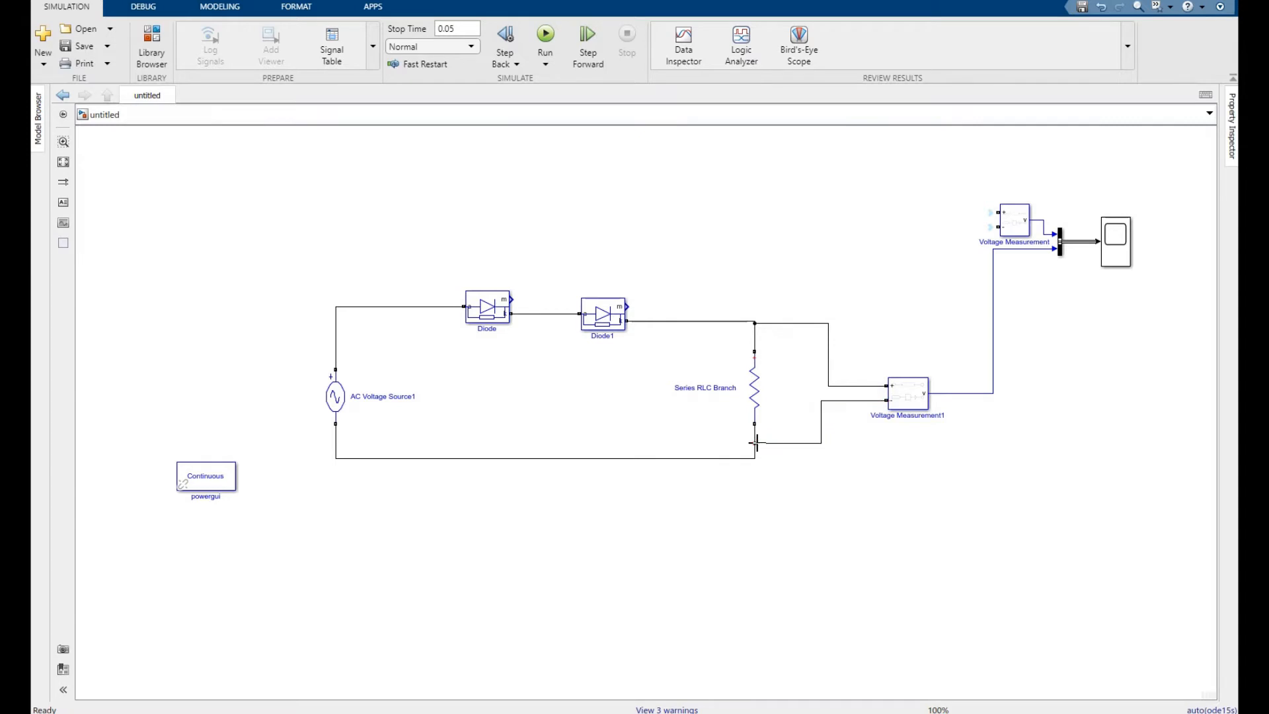
# Move the Voltage Measurement block above the diodes and wire its inputs across the series pair of diodes
pyautogui.moveTo(998, 216); pyautogui.dragTo(672, 321)
pyautogui.click(753, 272)
pyautogui.click(727, 284)
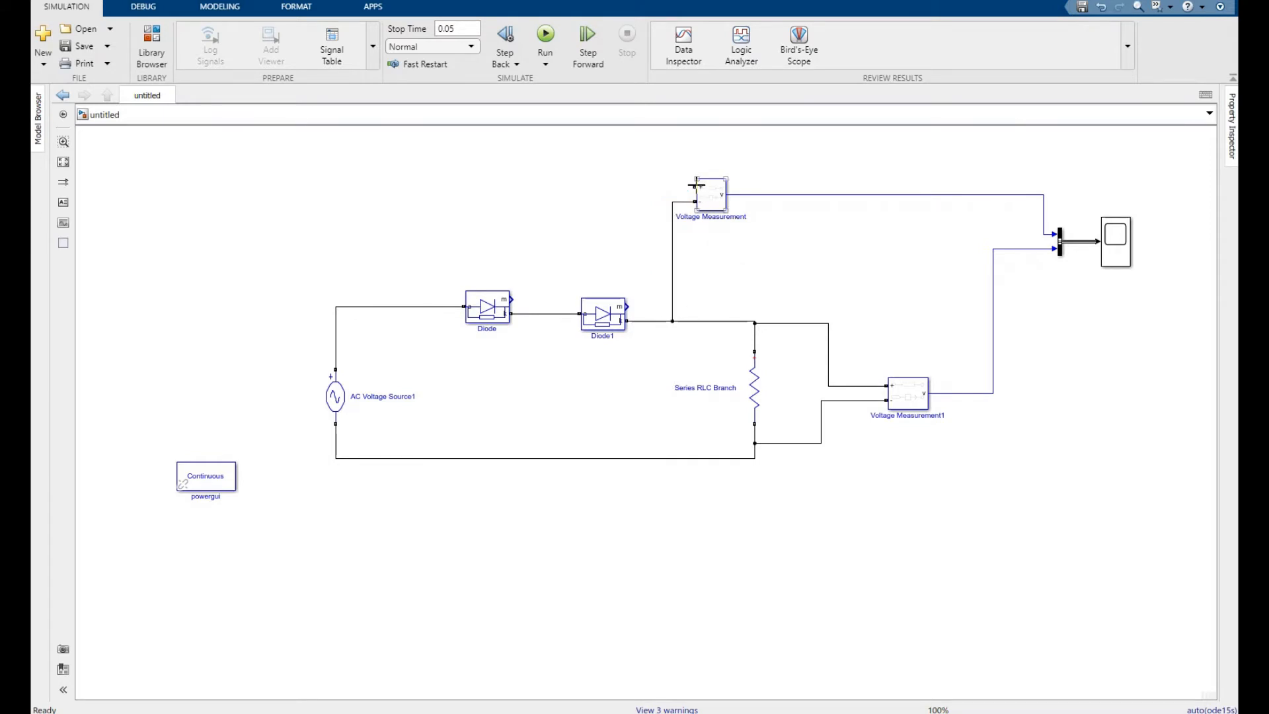
pyautogui.moveTo(698, 187); pyautogui.dragTo(430, 306)
pyautogui.click(460, 352)
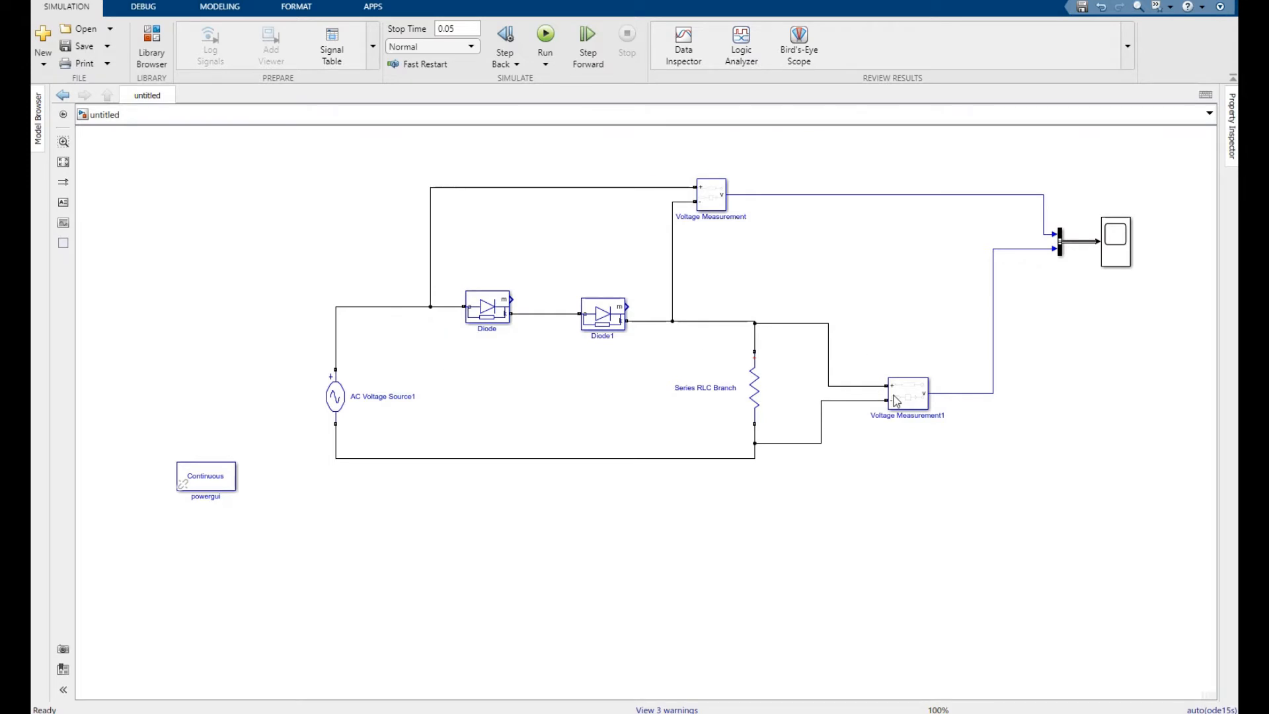
# Run the simulation and open the scope to show the measured voltage waveforms
pyautogui.click(1112, 250)
pyautogui.click(554, 42)
pyautogui.click(1111, 237)
pyautogui.doubleClick(1111, 238)
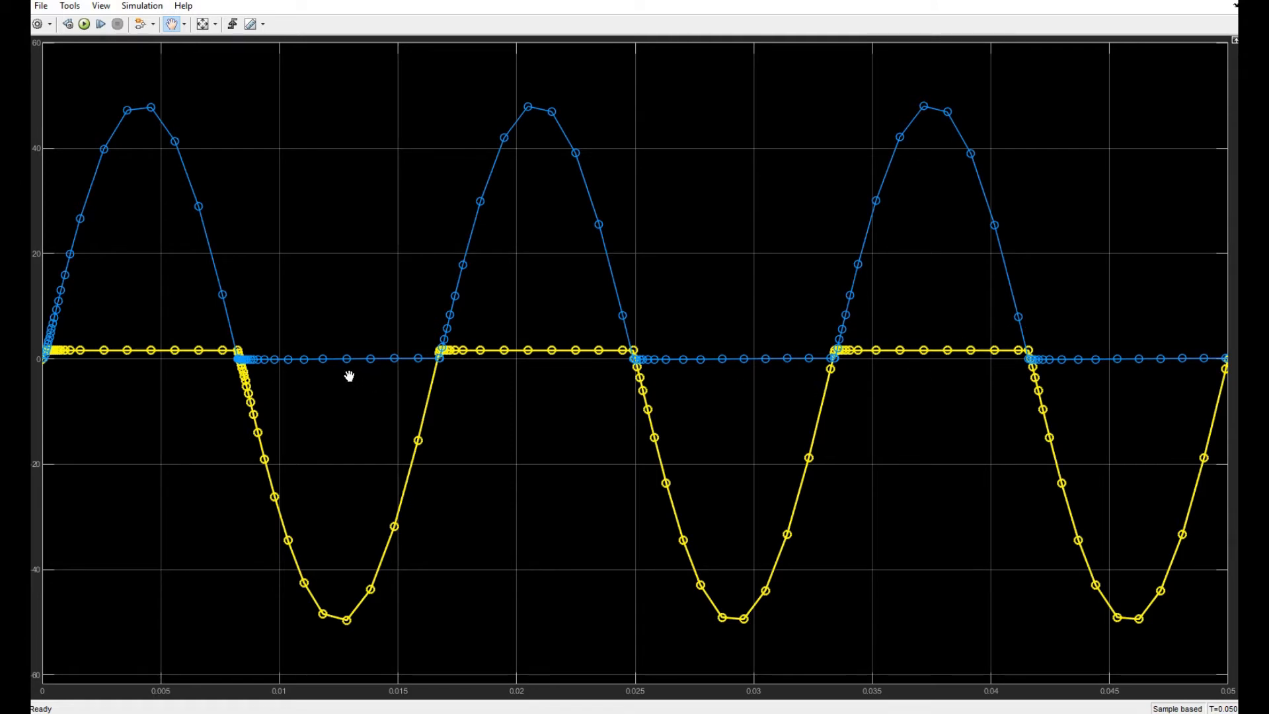
# Zoom in on the start of the diode voltage waveform to inspect its forward level, and restore the full view
pyautogui.click(185, 25)
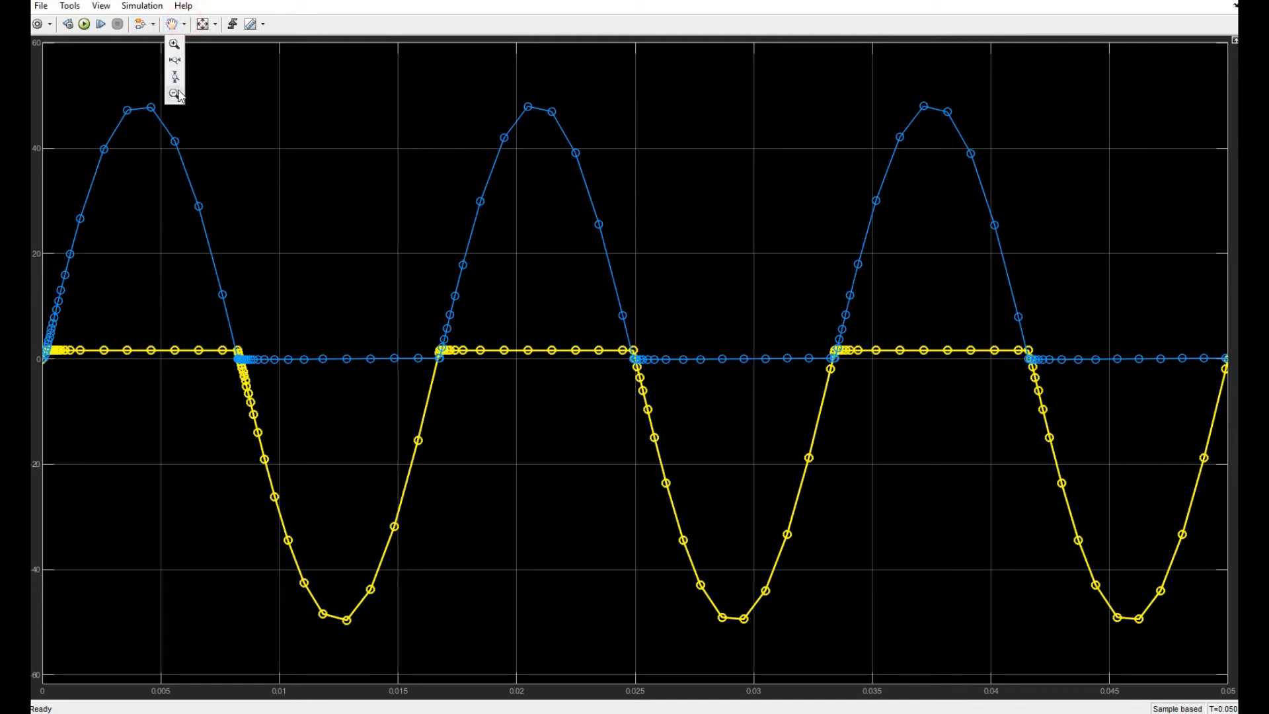
pyautogui.click(175, 45)
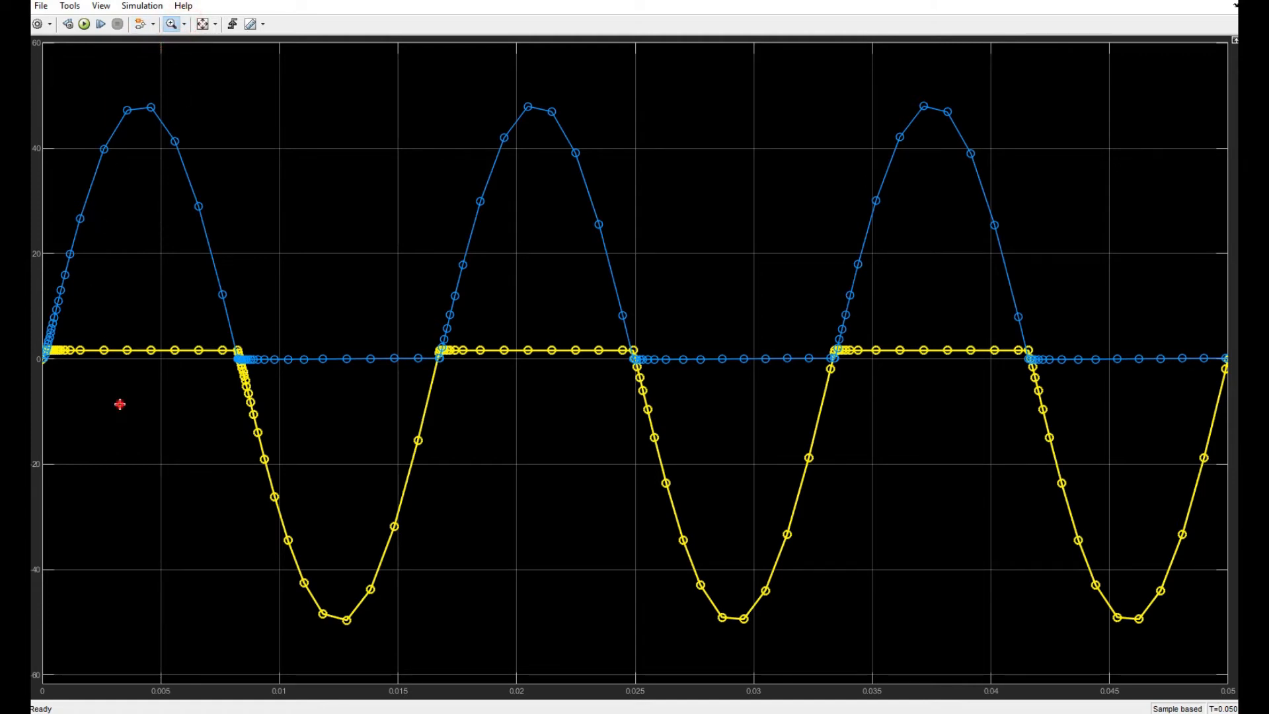
pyautogui.moveTo(120, 403); pyautogui.dragTo(43, 295)
pyautogui.moveTo(175, 458); pyautogui.dragTo(41, 323)
pyautogui.moveTo(408, 413); pyautogui.dragTo(44, 247)
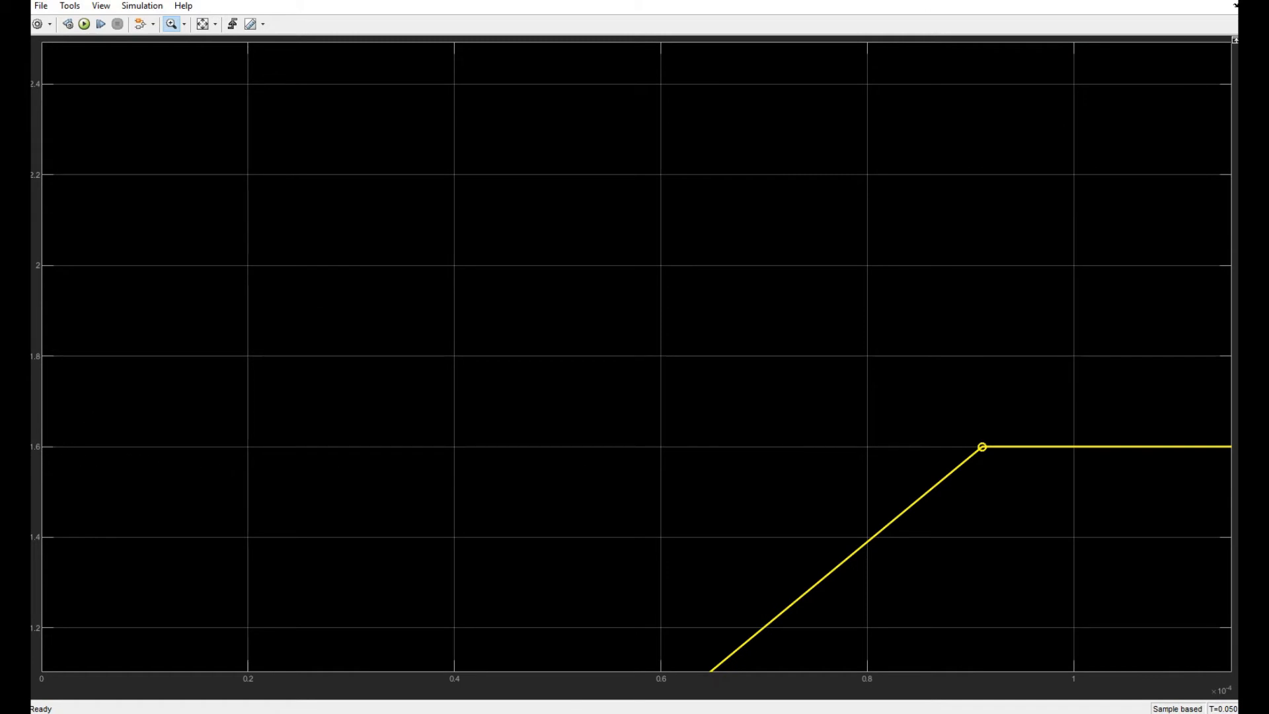
pyautogui.click(202, 24)
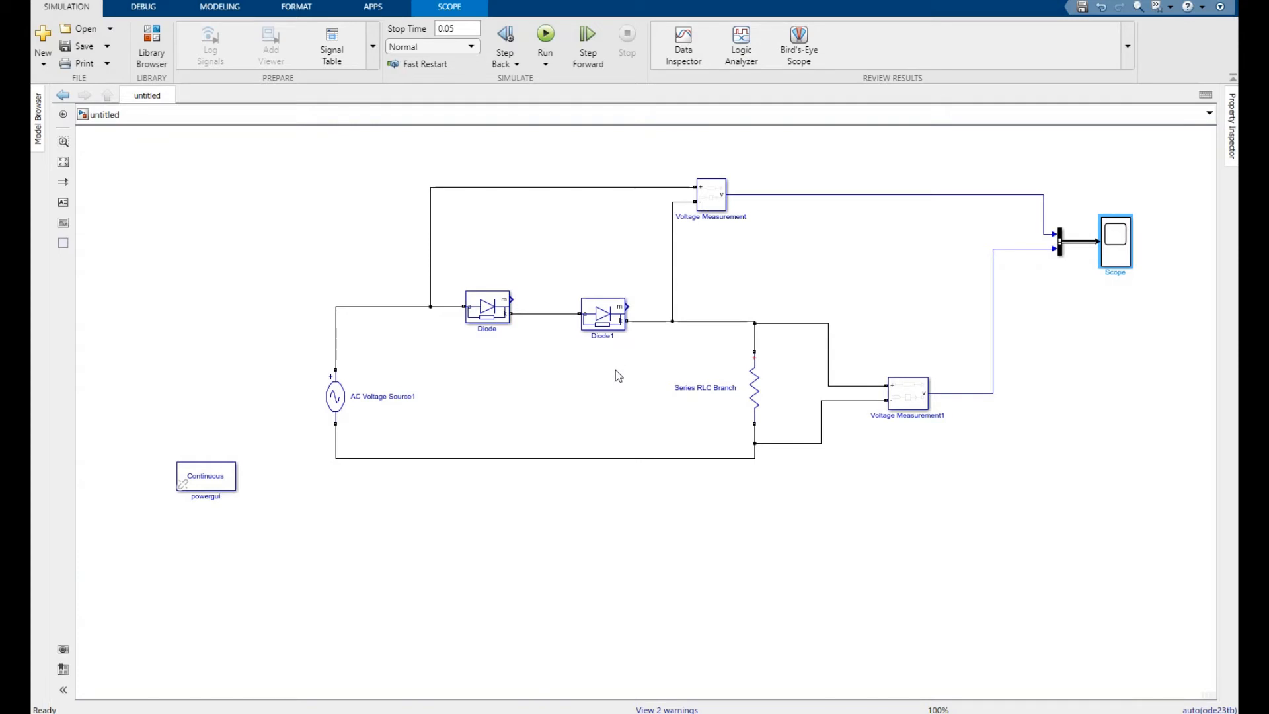
# Search the block library for RLC and add a Series RLC Branch block to the model
pyautogui.click(602, 325)
pyautogui.click(150, 47)
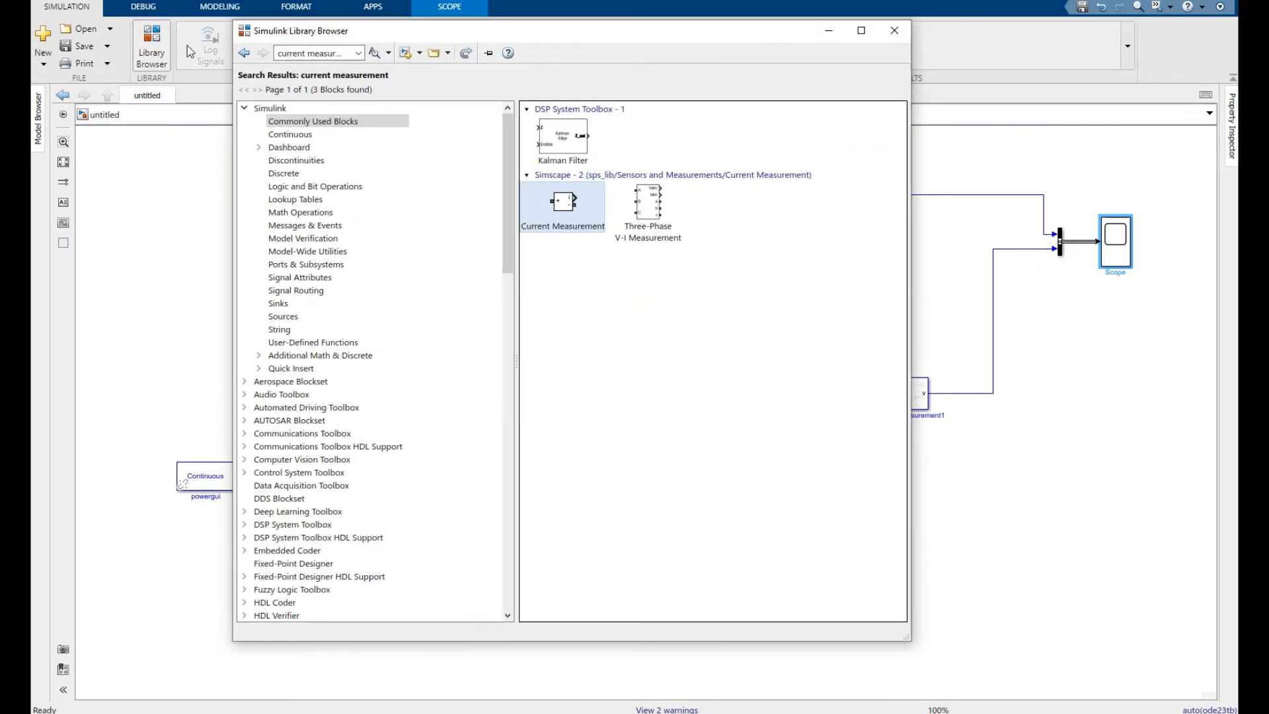
pyautogui.click(357, 52)
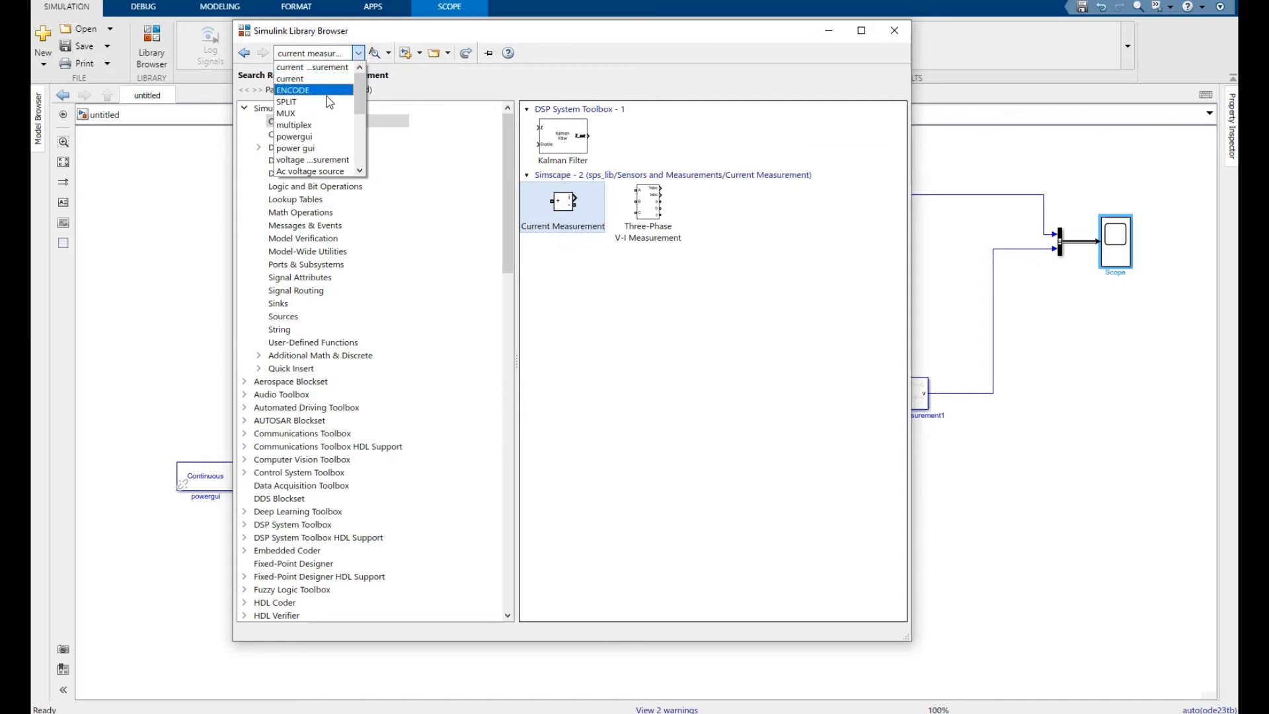
pyautogui.scroll(-2, 319, 138)
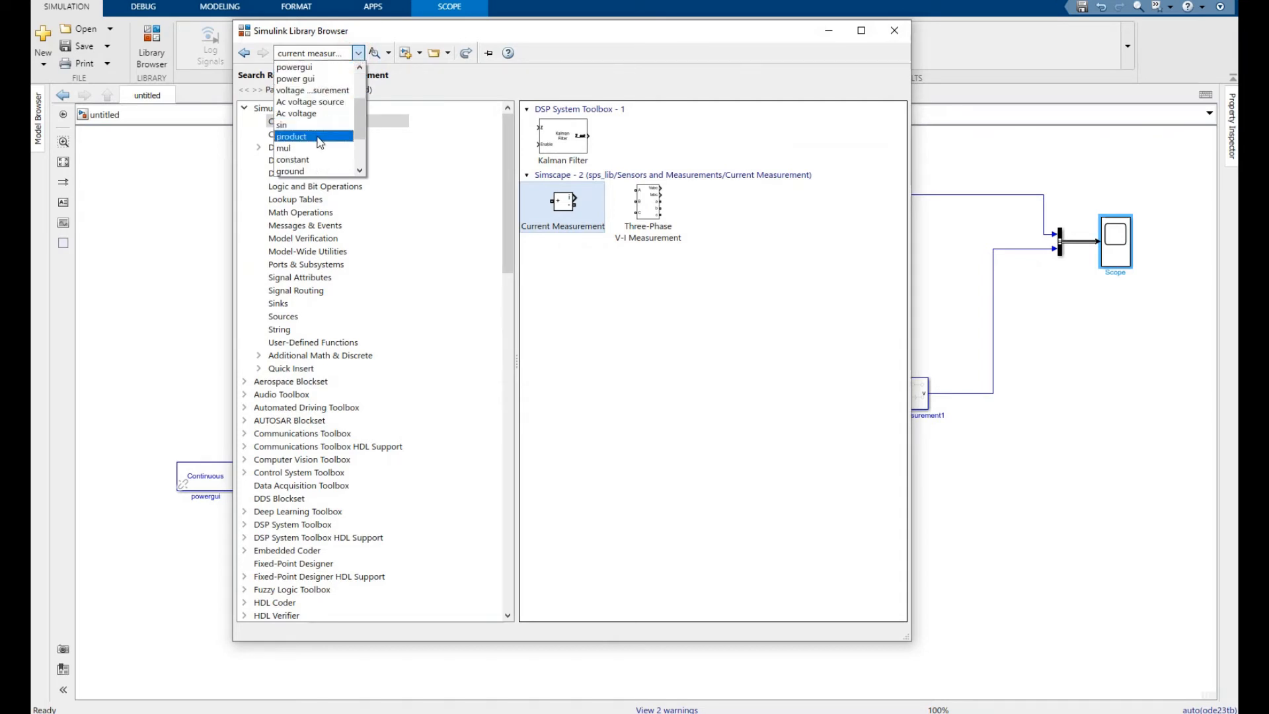
pyautogui.scroll(-1, 320, 142)
pyautogui.click(314, 145)
pyautogui.doubleClick(314, 52)
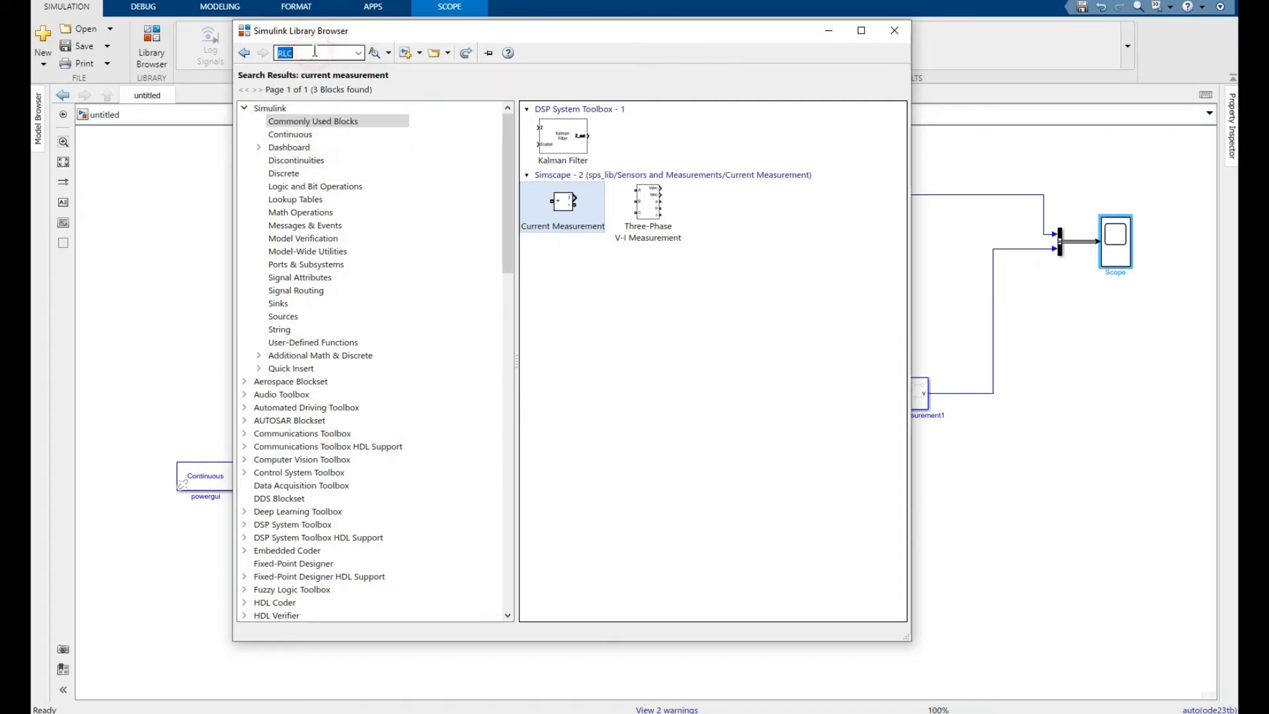
pyautogui.press('Return')
pyautogui.click(786, 502)
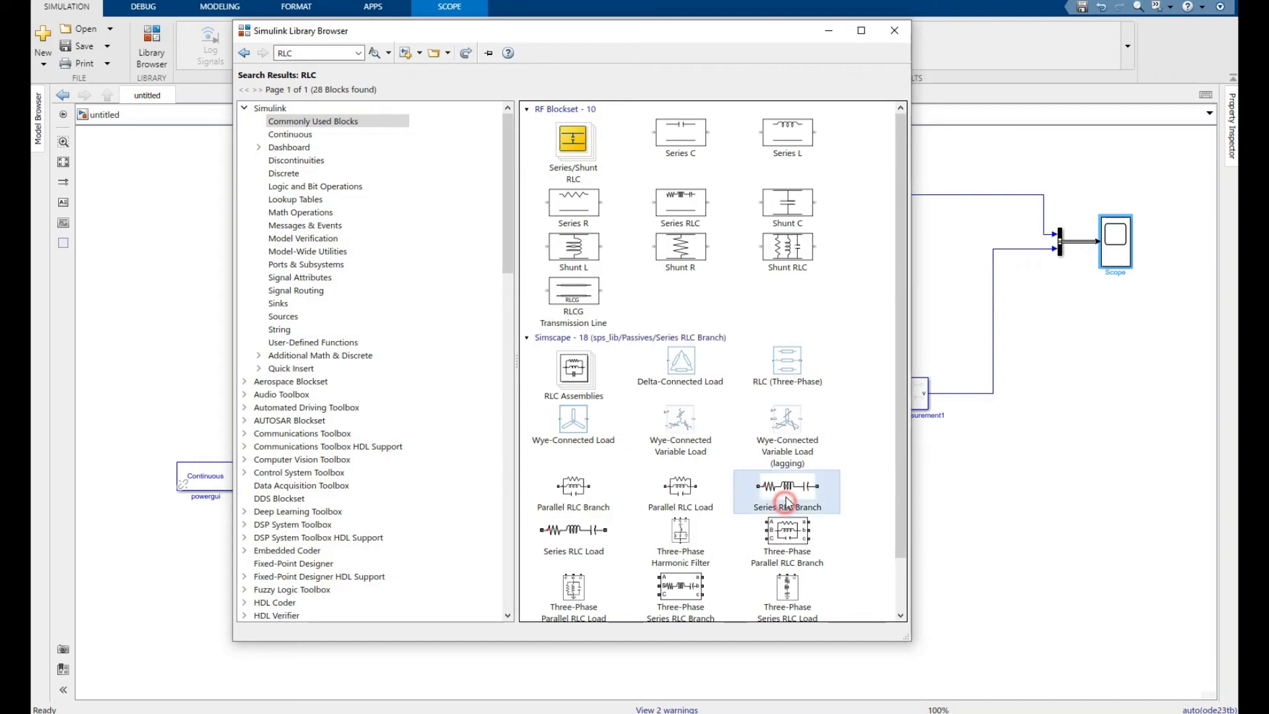
pyautogui.rightClick(785, 502)
pyautogui.click(820, 489)
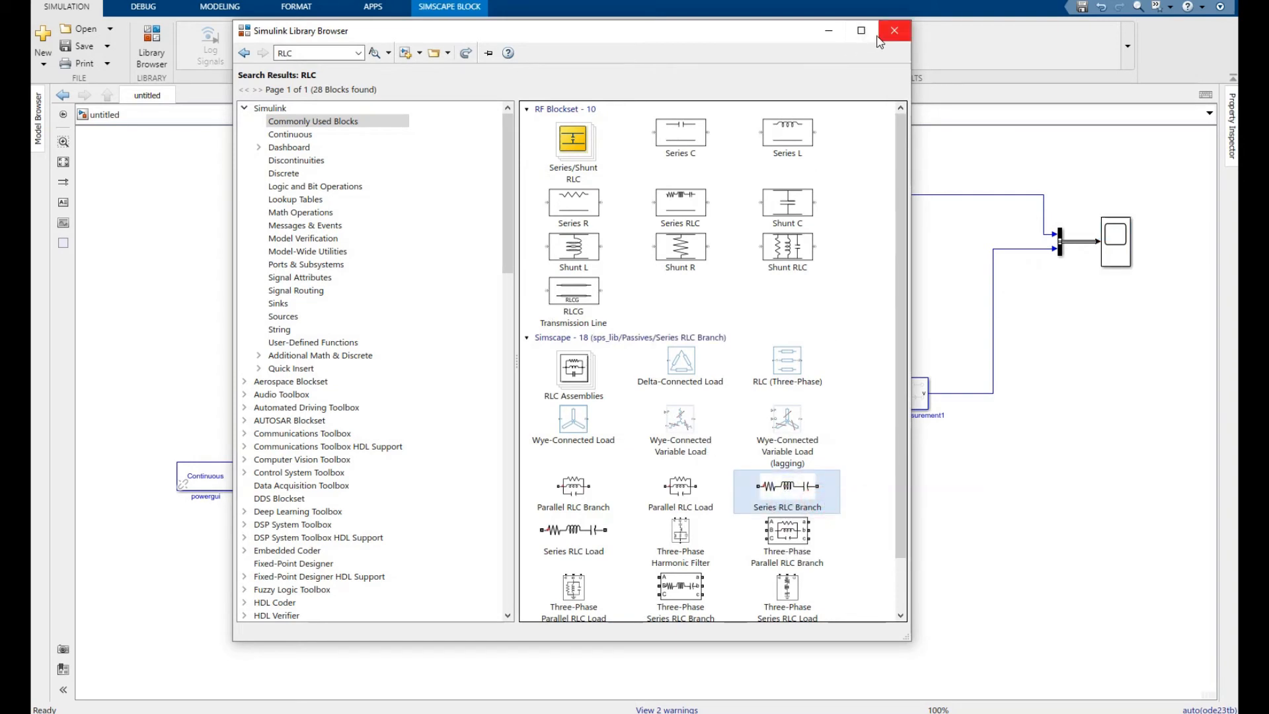
# Put the library away and position the new Series RLC Branch block directly below Diode1
pyautogui.click(834, 30)
pyautogui.moveTo(649, 411); pyautogui.dragTo(612, 370)
pyautogui.rightClick(602, 376)
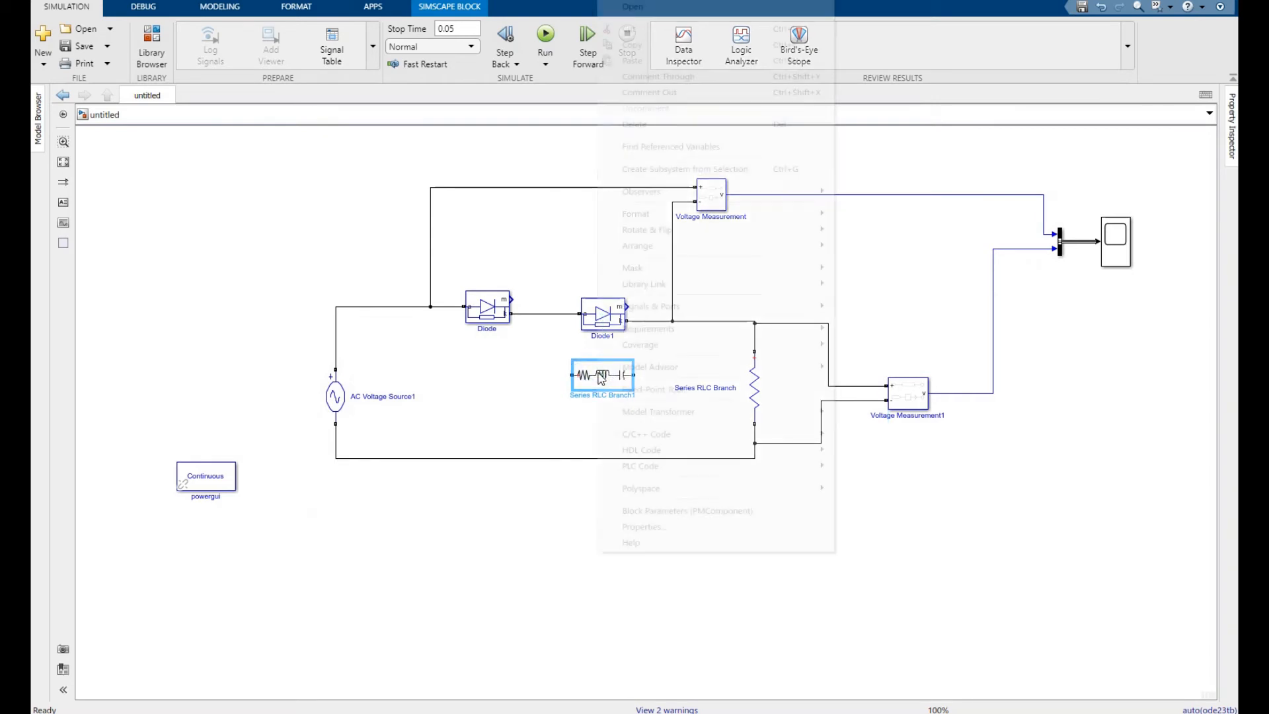
pyautogui.click(496, 390)
# Set the new branch below Diode1 to type R with a resistance of 100 ohms
pyautogui.doubleClick(598, 372)
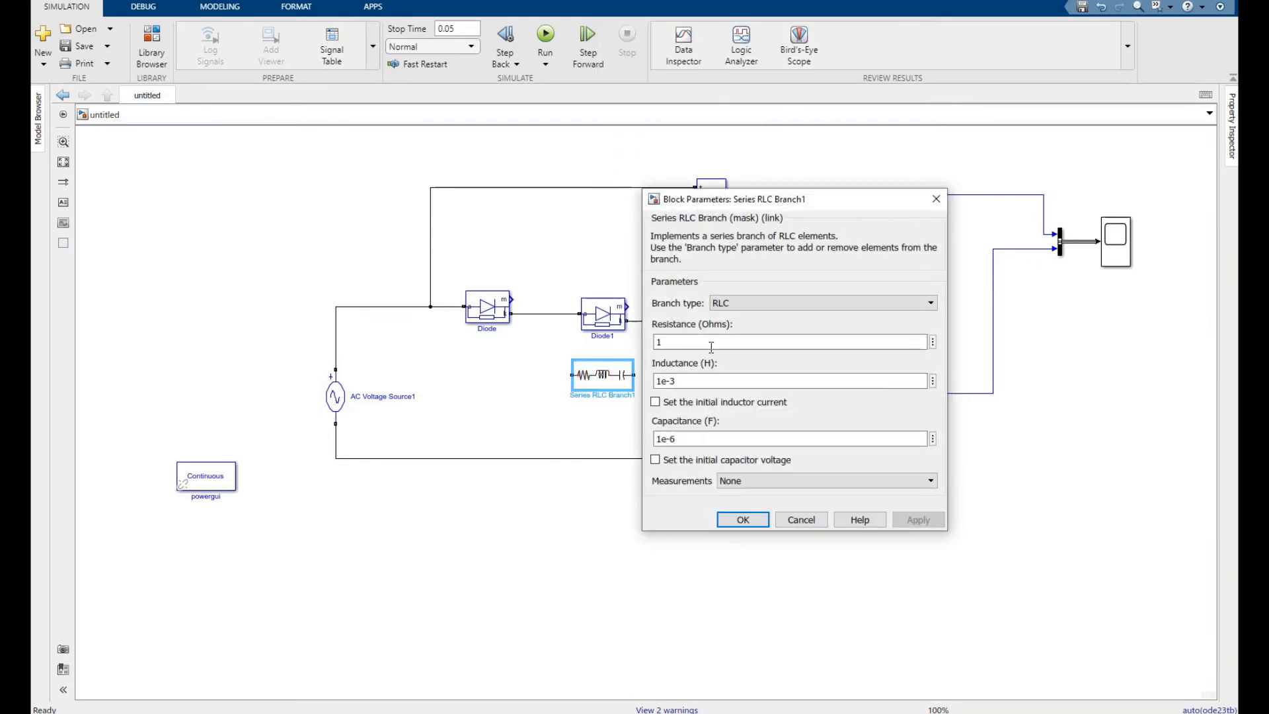
pyautogui.click(821, 303)
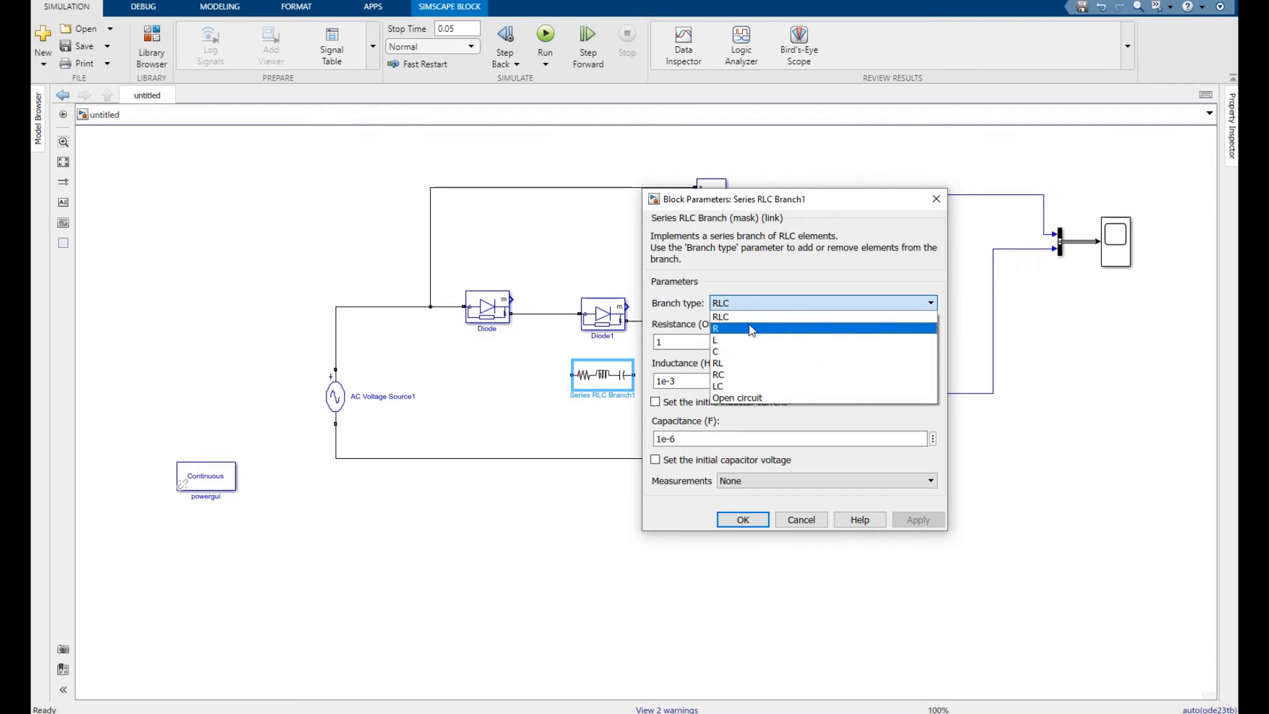
pyautogui.click(753, 328)
pyautogui.doubleClick(707, 341)
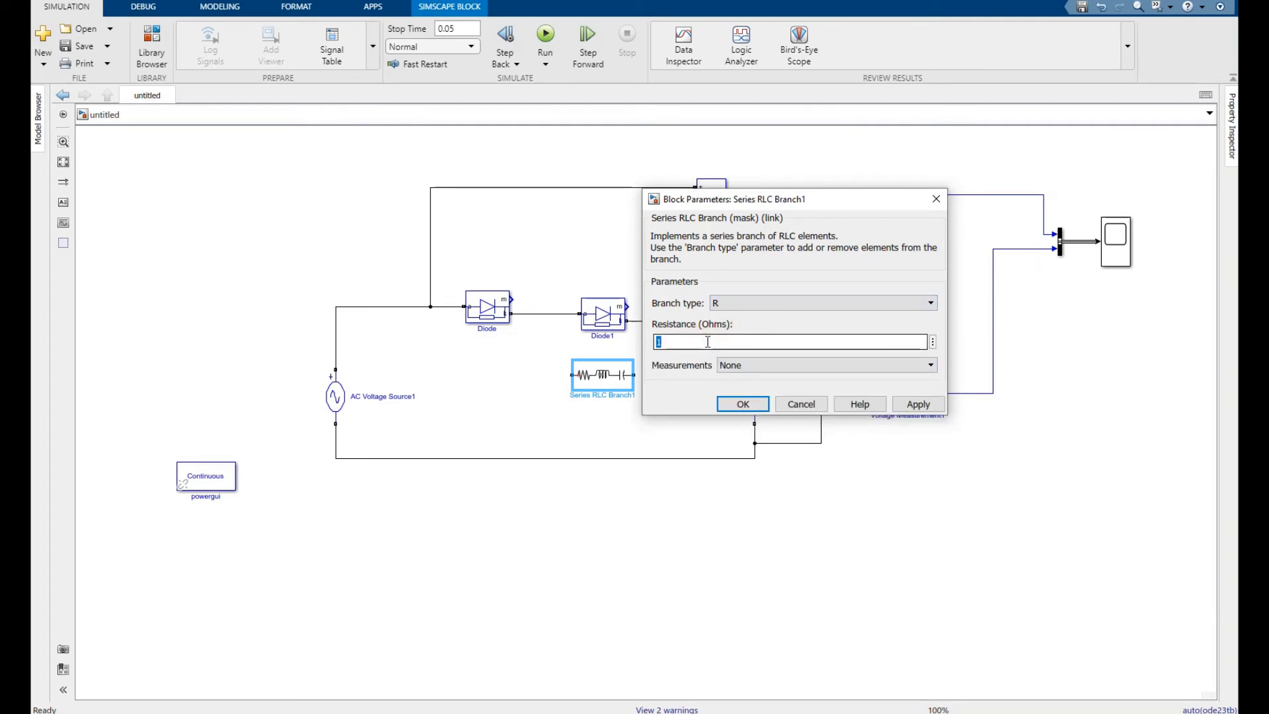
pyautogui.write('100')
pyautogui.click(743, 403)
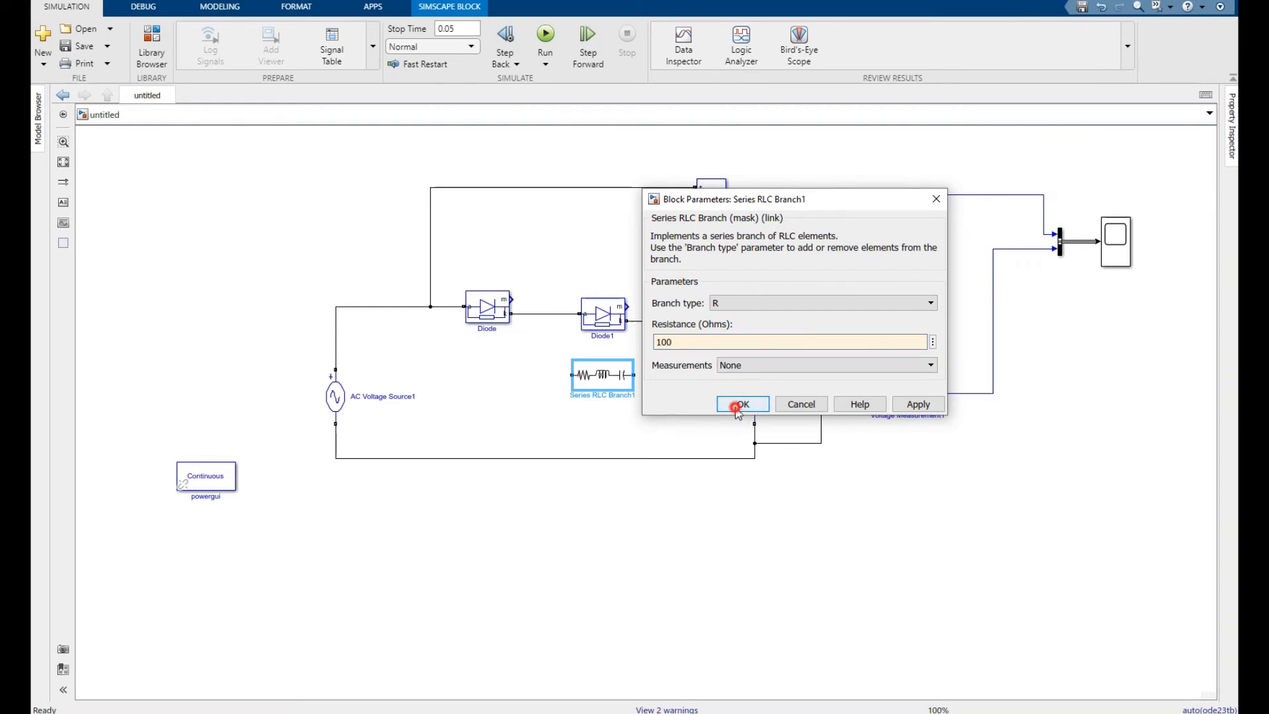
# Wire both ends of the 100 ohm resistor in parallel with Diode1
pyautogui.click(630, 428)
pyautogui.moveTo(634, 374); pyautogui.dragTo(642, 322)
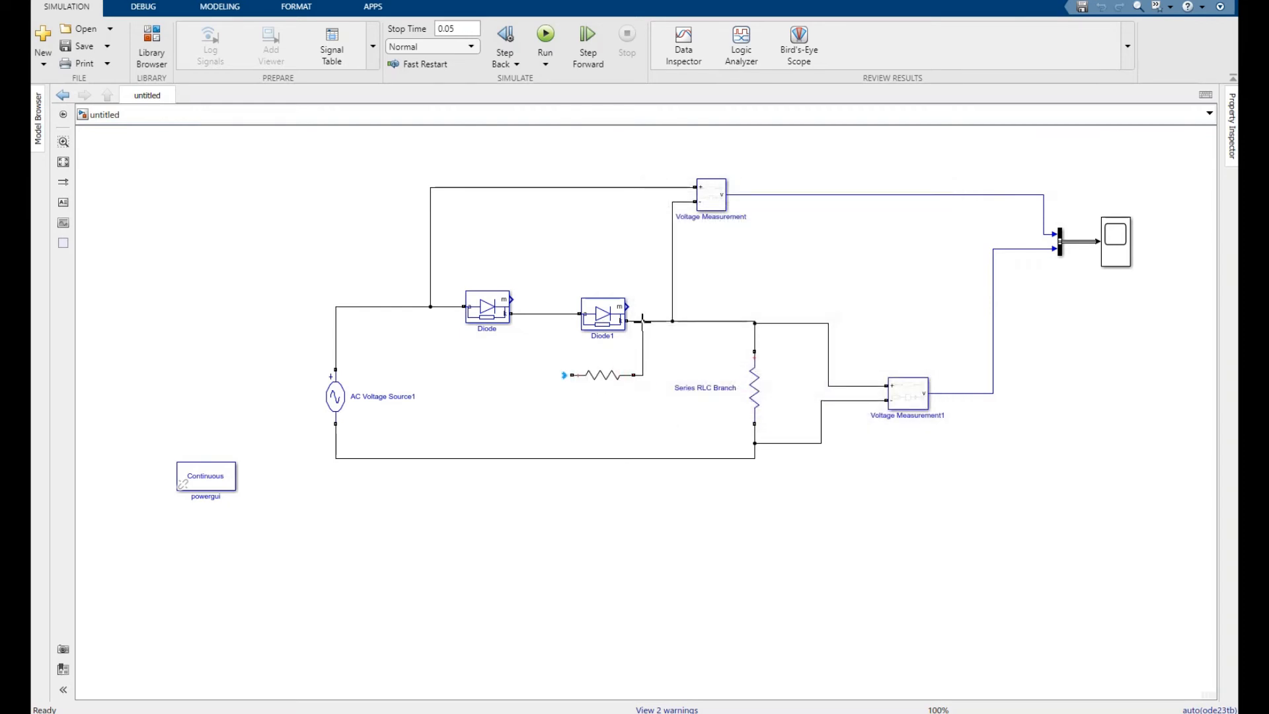
pyautogui.moveTo(569, 374); pyautogui.dragTo(553, 314)
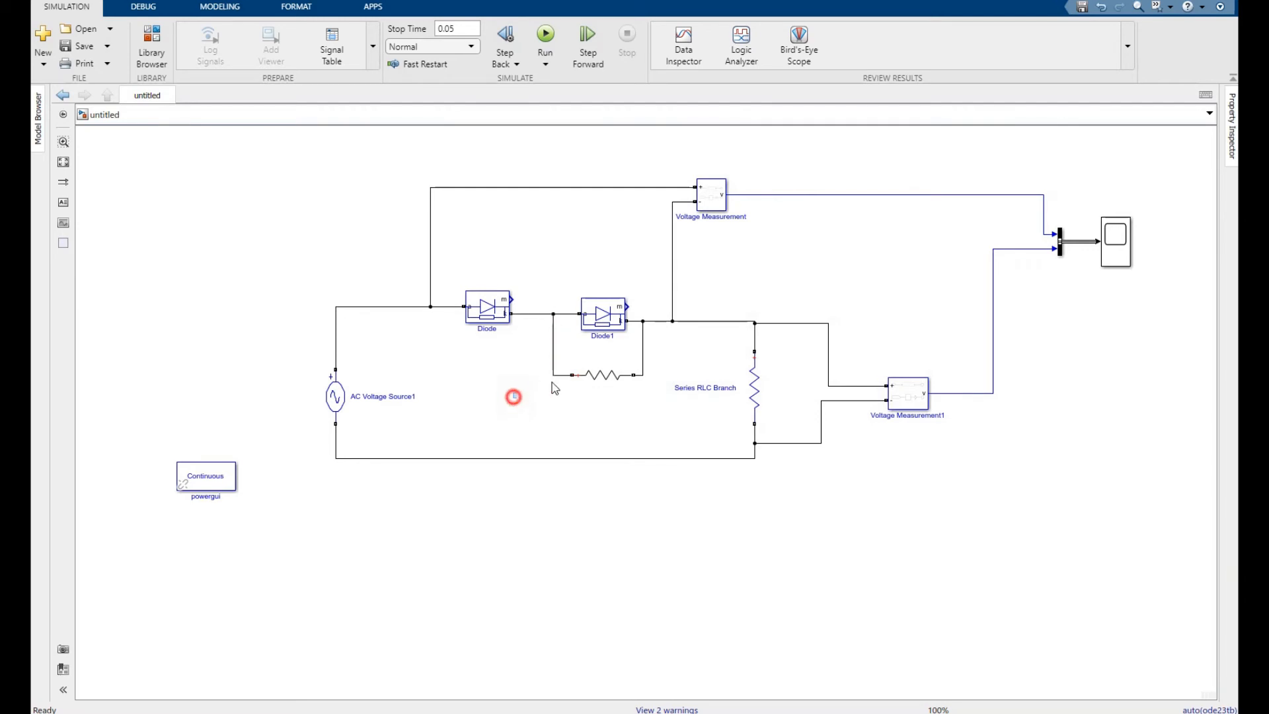
# Copy the resistor below Diode1 and paste the duplicate beneath the first diode
pyautogui.rightClick(599, 374)
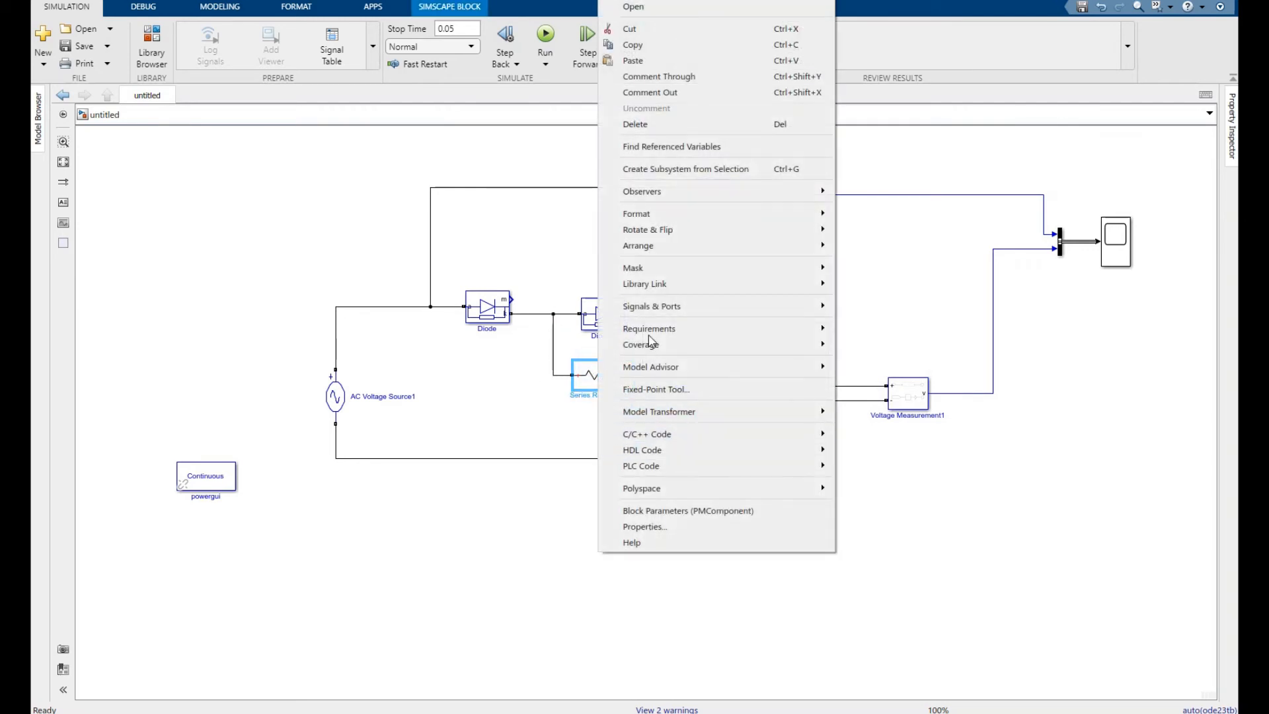
pyautogui.click(673, 44)
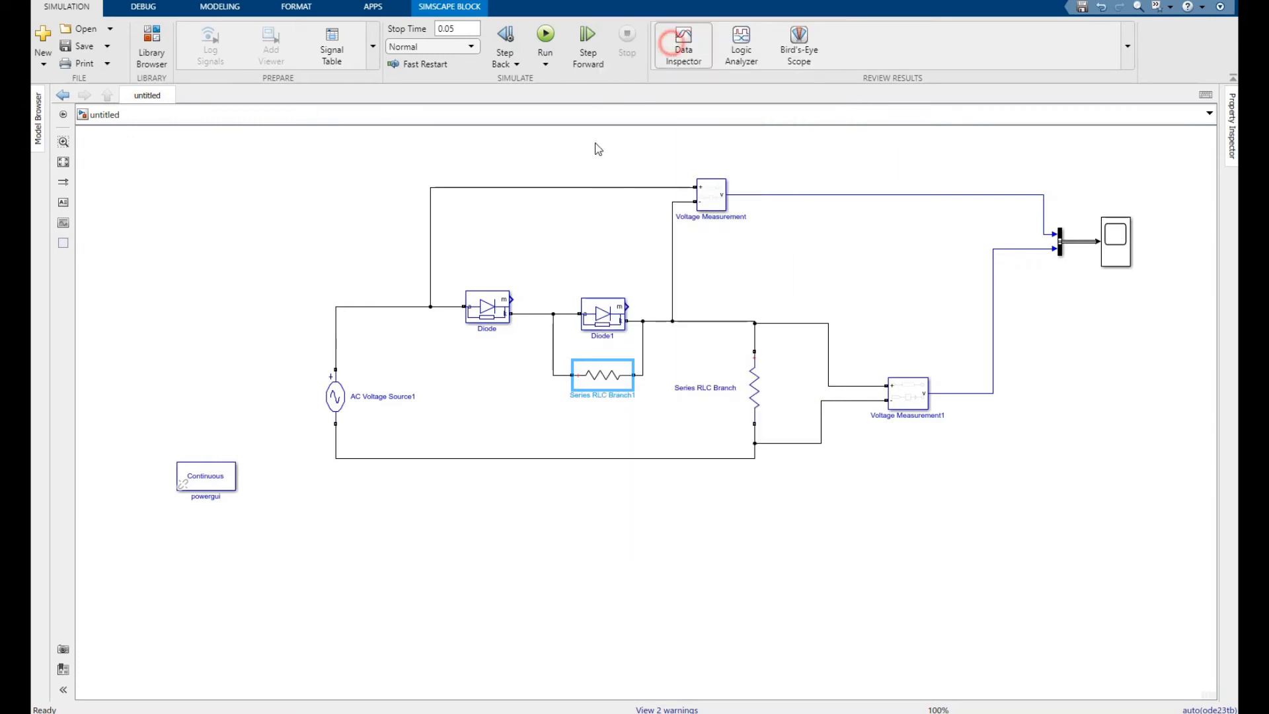
pyautogui.rightClick(471, 362)
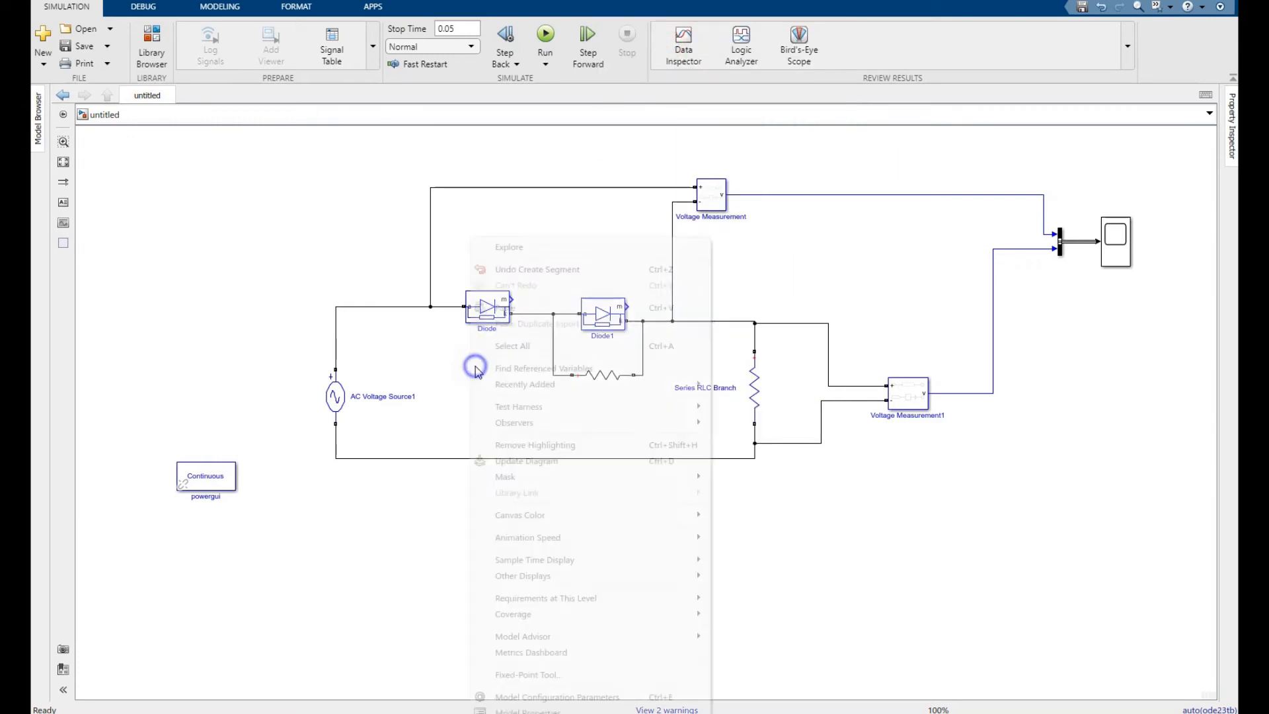
pyautogui.click(504, 307)
# Wire the copied resistor in parallel with the first diode and align it with the other parallel resistor
pyautogui.moveTo(470, 306); pyautogui.dragTo(540, 315)
pyautogui.click(564, 430)
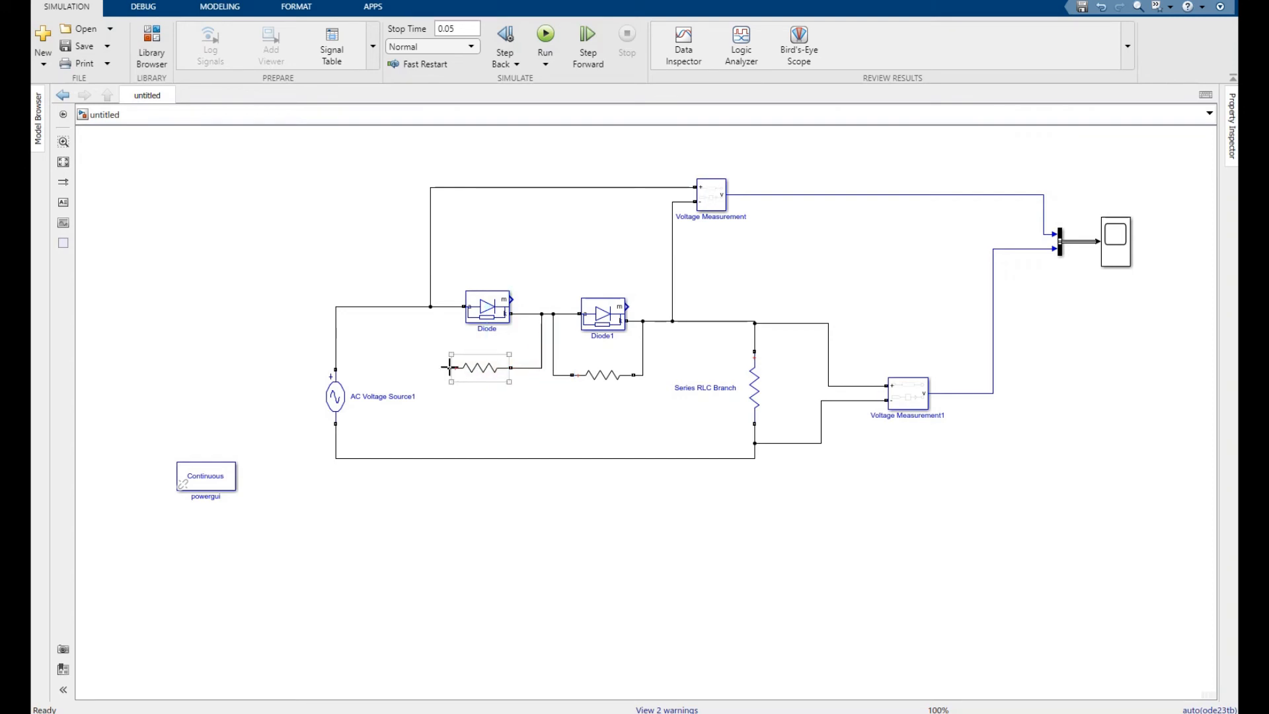
pyautogui.moveTo(450, 367); pyautogui.dragTo(442, 306)
pyautogui.moveTo(497, 368); pyautogui.dragTo(497, 376)
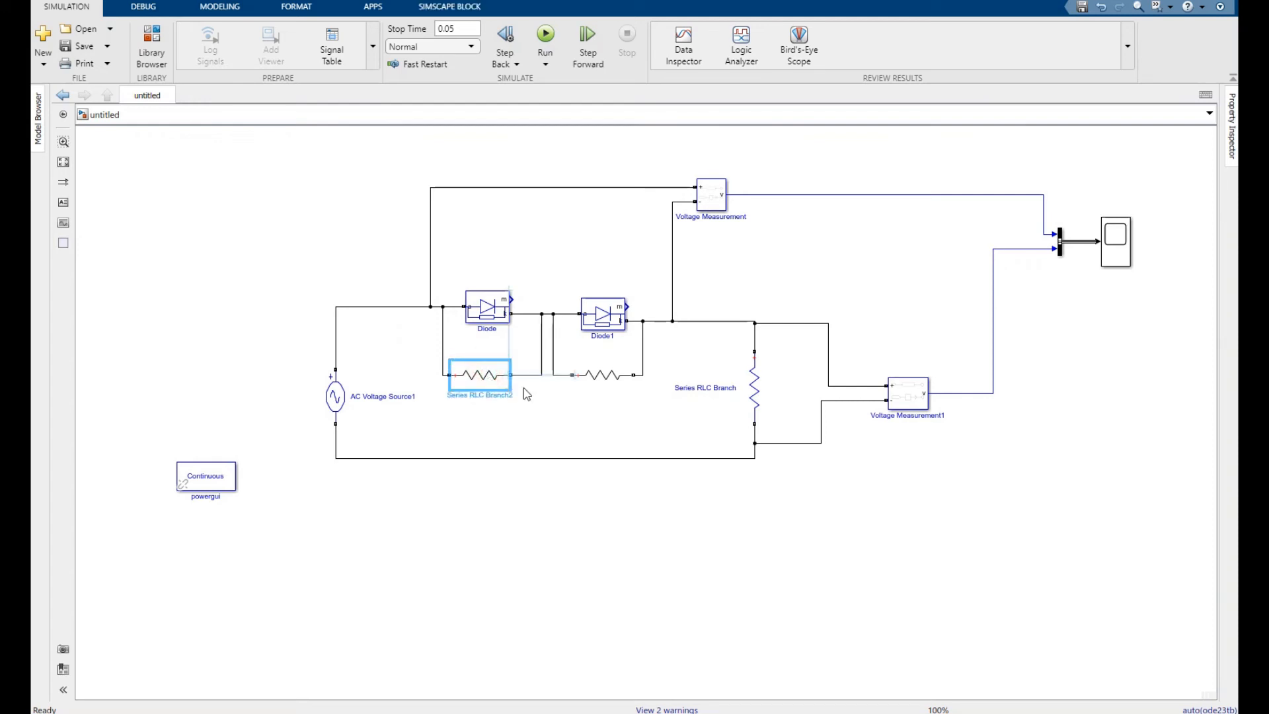
pyautogui.click(473, 360)
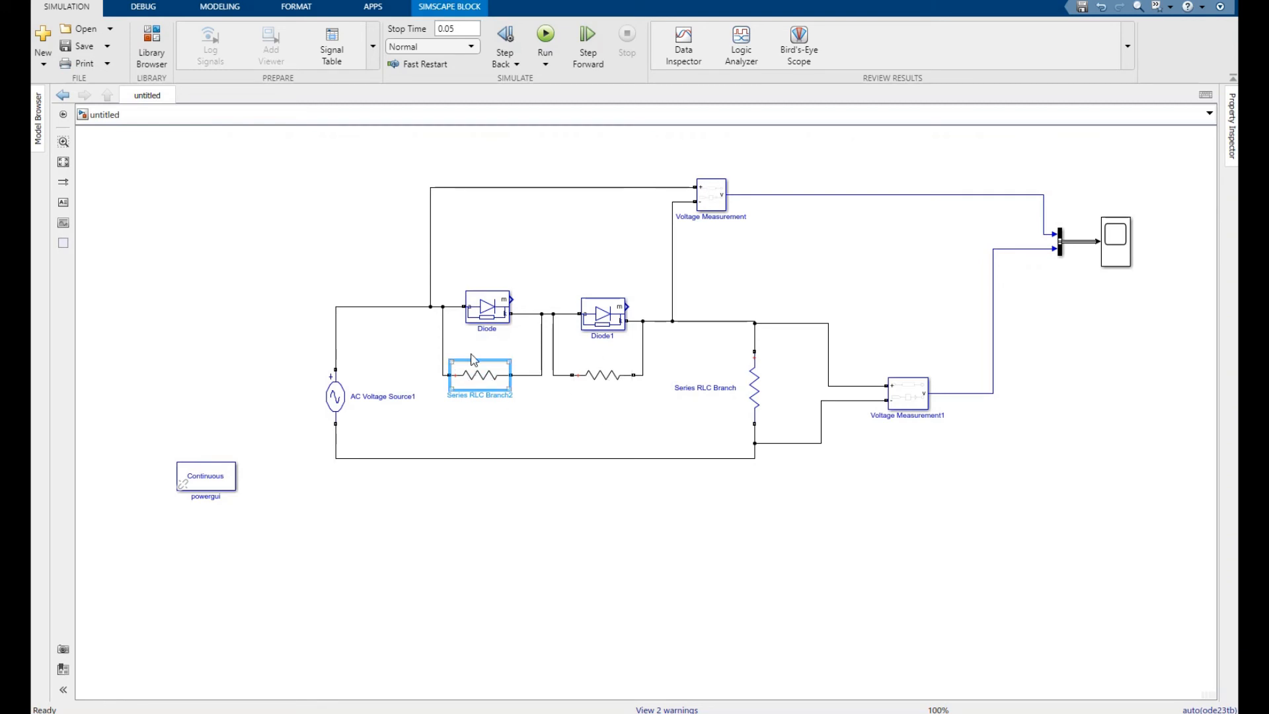
pyautogui.click(558, 402)
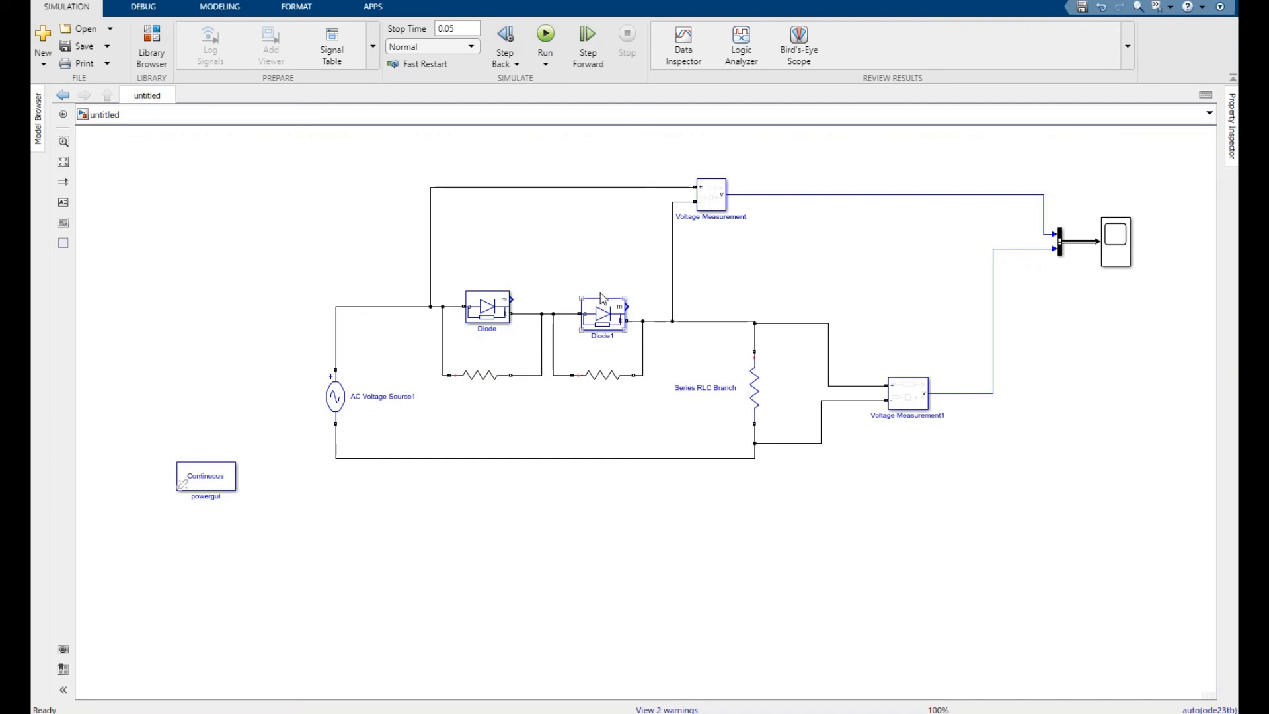
pyautogui.click(602, 314)
pyautogui.click(500, 322)
# Check the branch type and resistance of the parallel resistor beneath the first diode
pyautogui.click(498, 388)
pyautogui.click(498, 387)
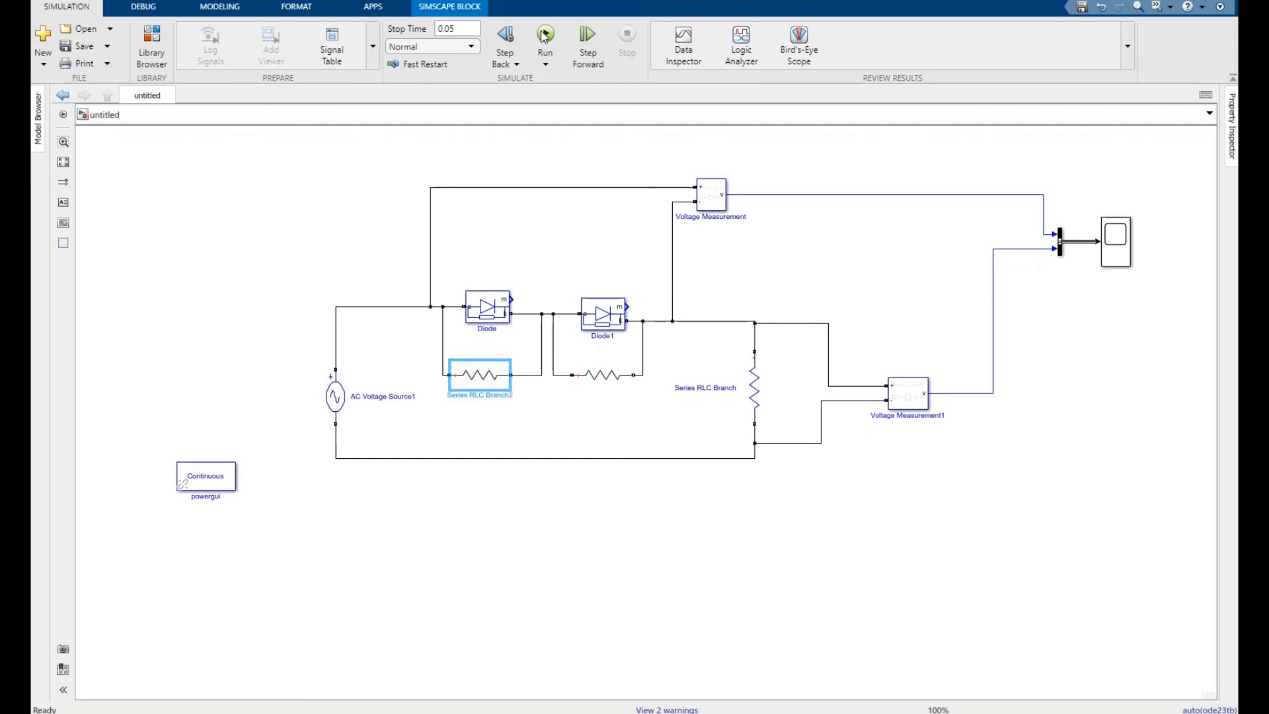
pyautogui.doubleClick(472, 369)
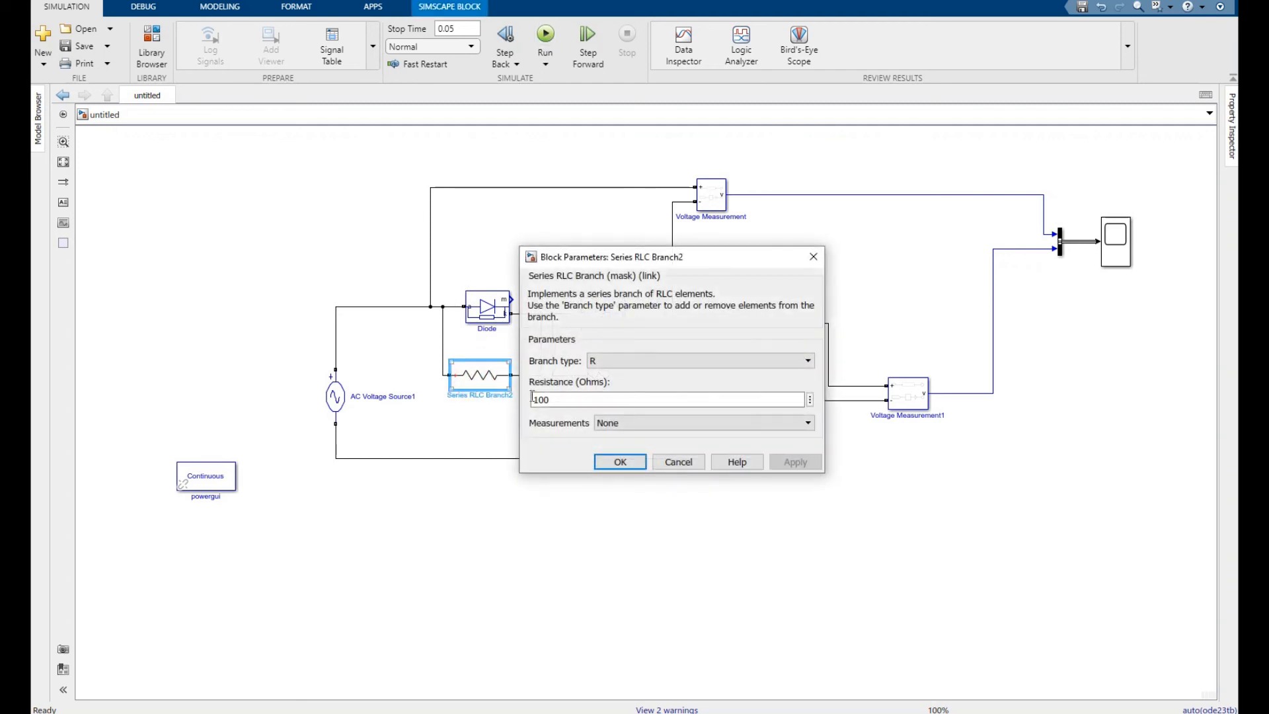
pyautogui.click(608, 458)
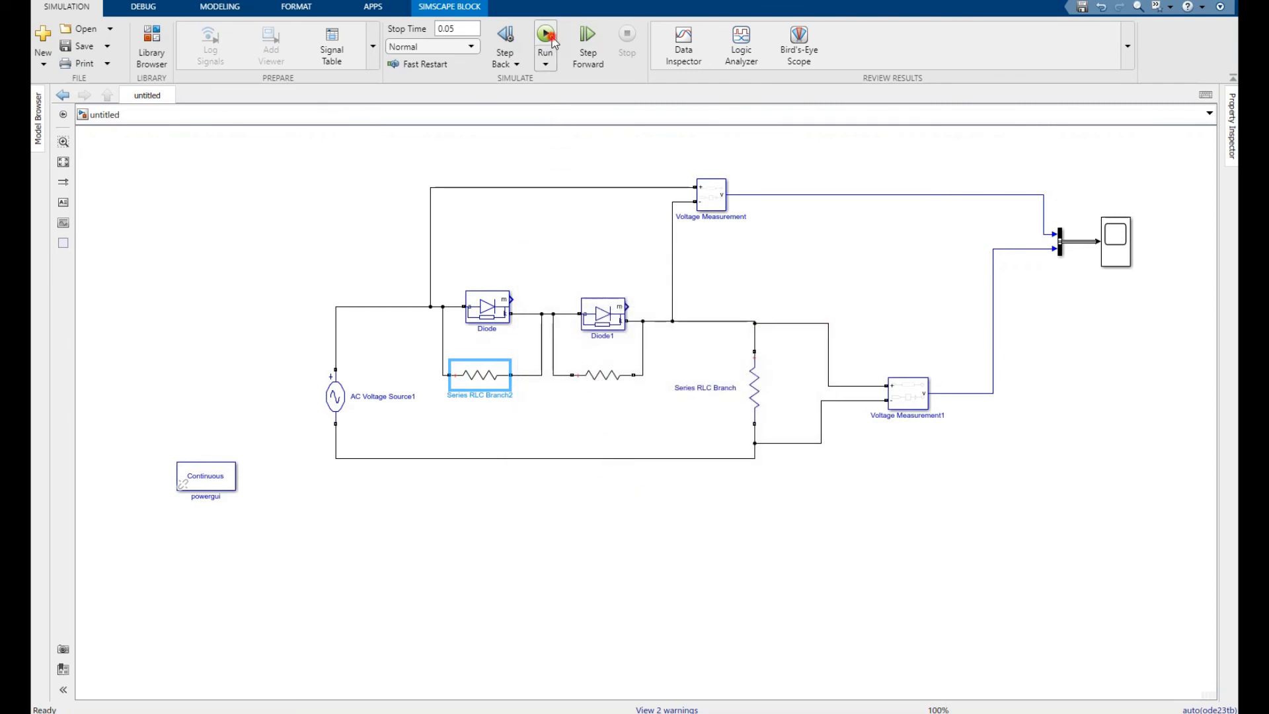
# Run the simulation with the parallel resistors in place, inspect both voltage waveforms in the scope, and close the scope window
pyautogui.click(554, 41)
pyautogui.click(1117, 243)
pyautogui.doubleClick(1117, 243)
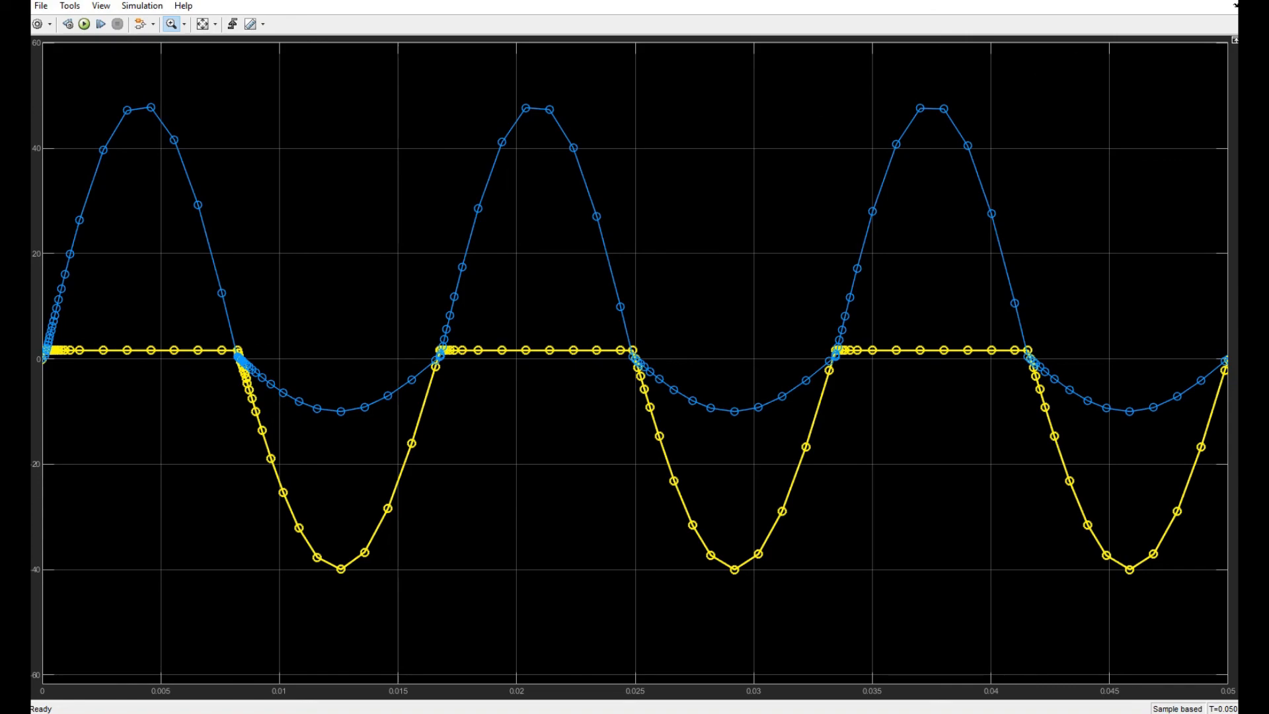
pyautogui.click(1234, 5)
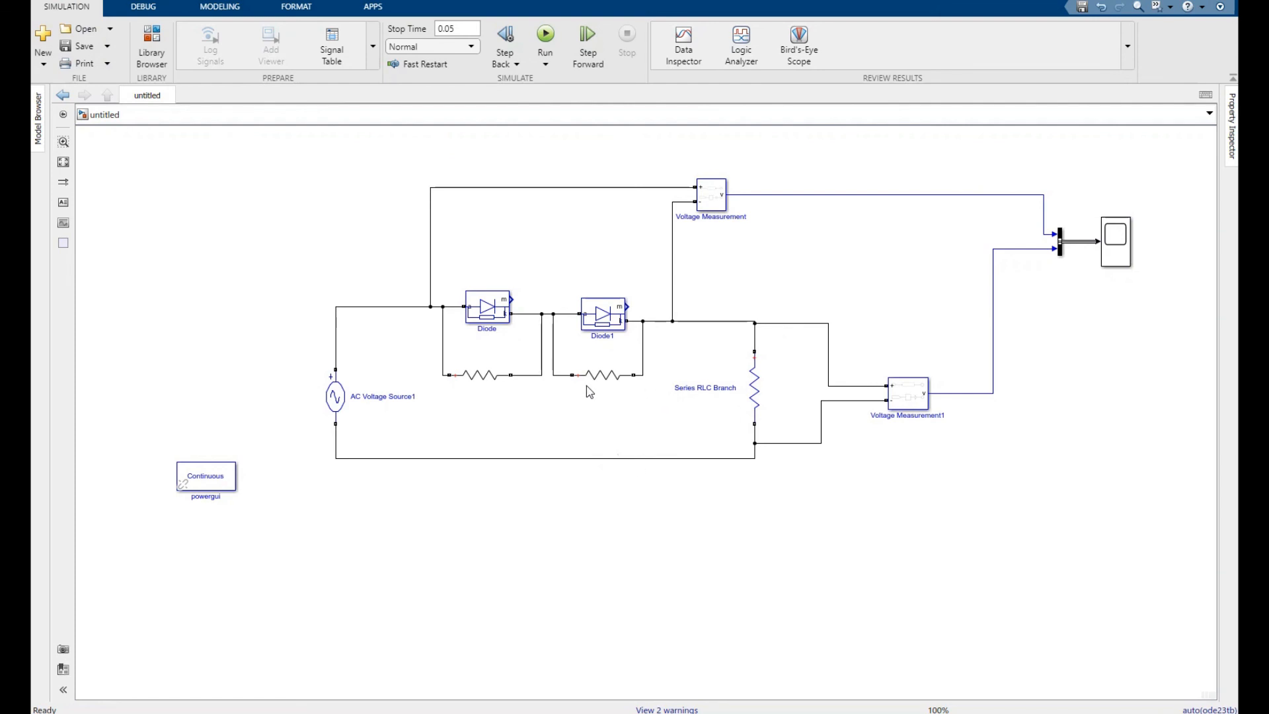
pyautogui.click(586, 321)
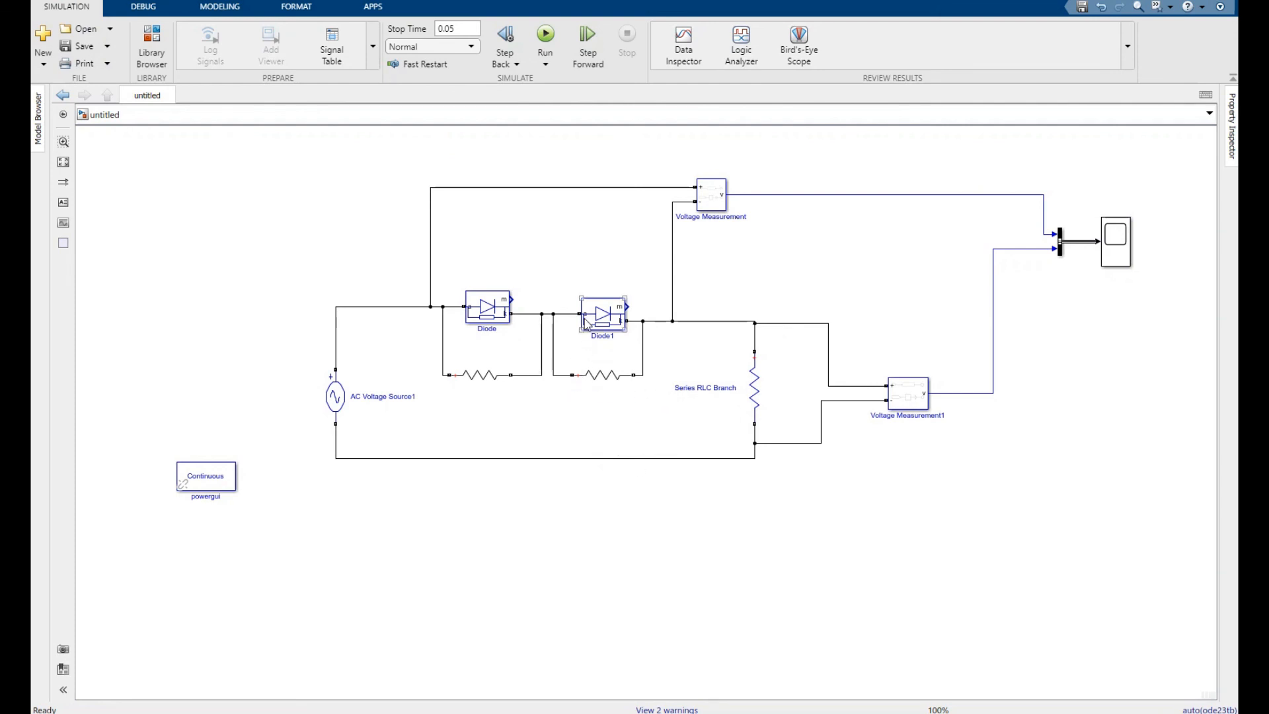